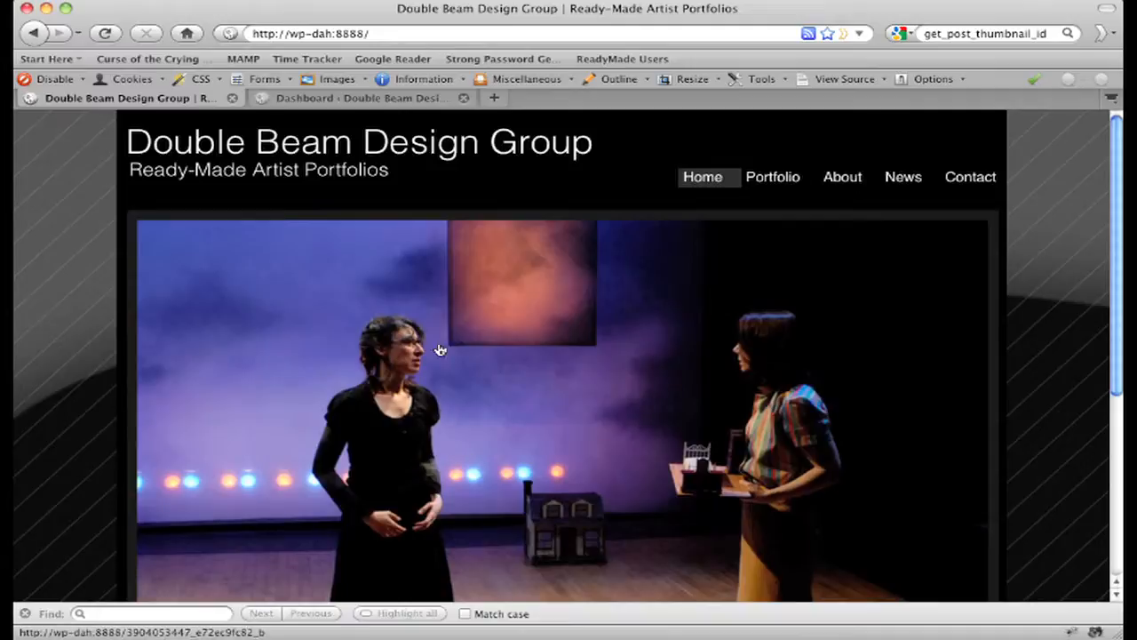
# Set the News page's status to Draft in the WordPress admin, and reload the site's home page.
pyautogui.click(360, 97)
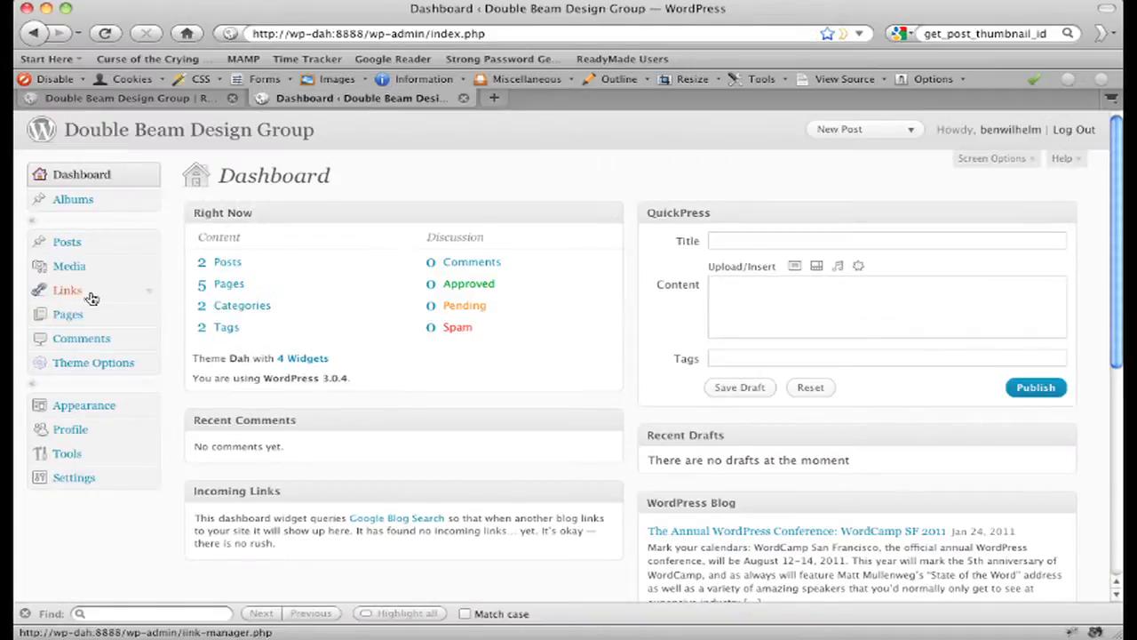
pyautogui.click(67, 314)
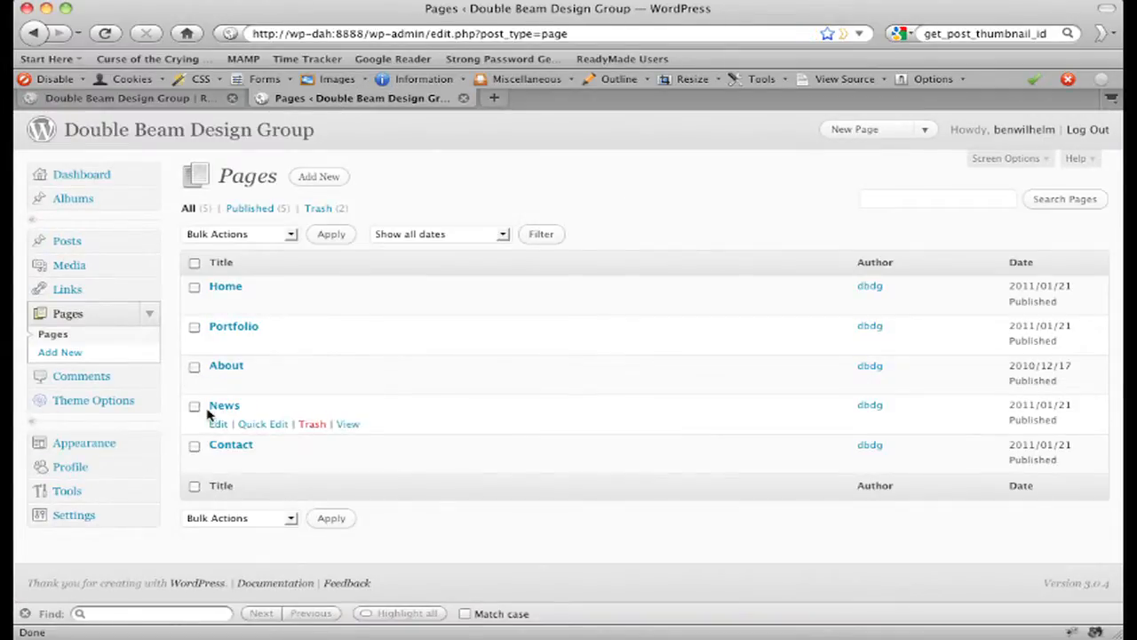
pyautogui.click(271, 427)
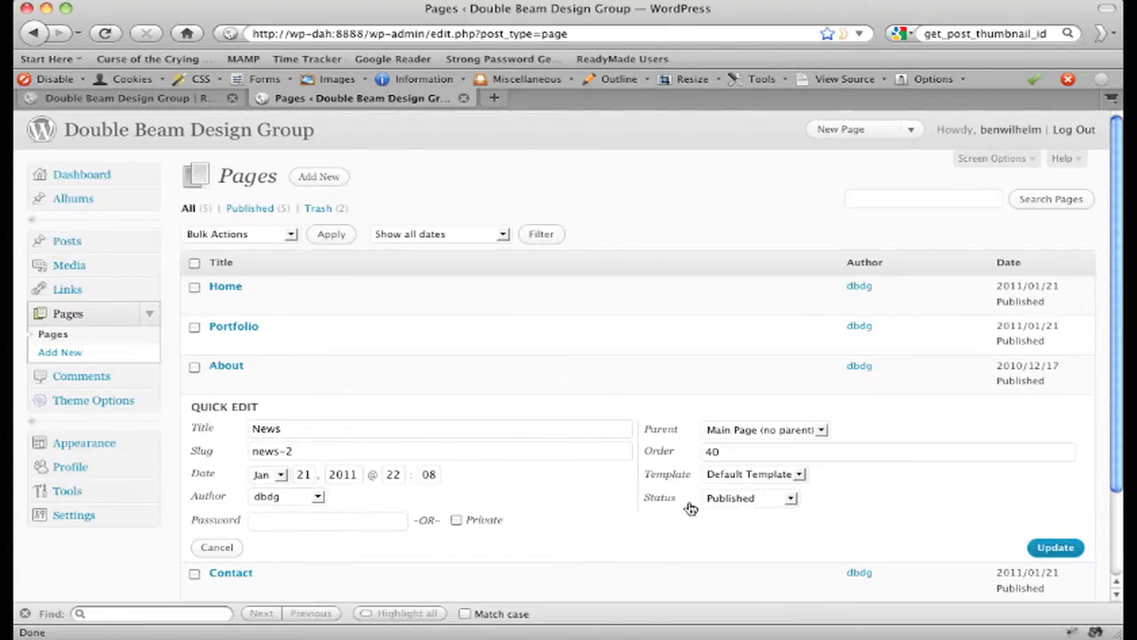
pyautogui.click(757, 499)
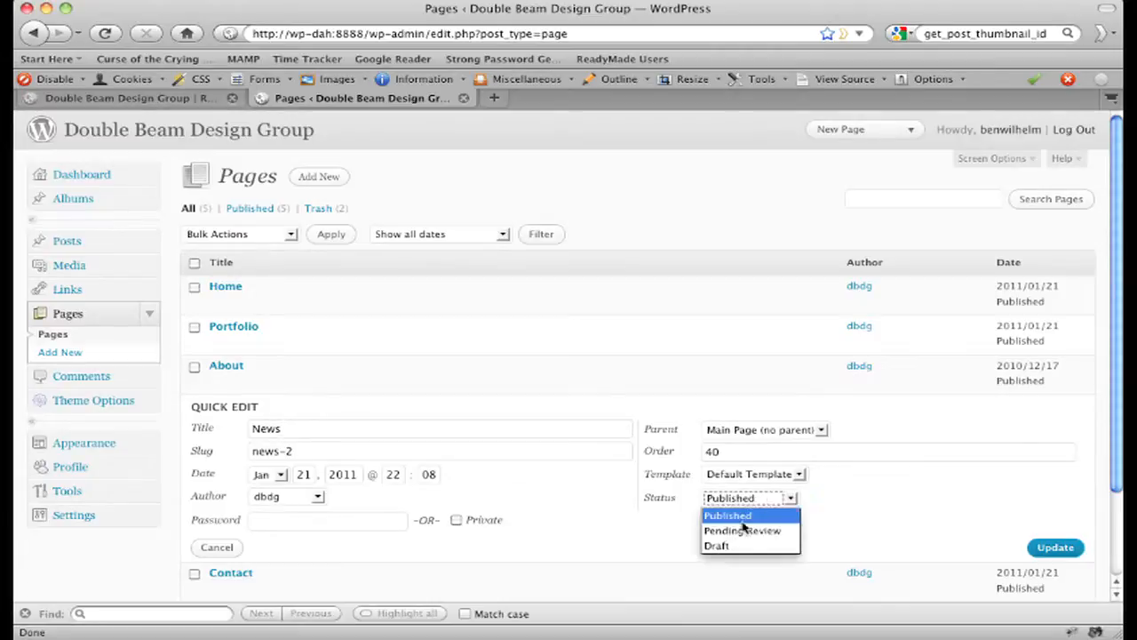
pyautogui.click(736, 540)
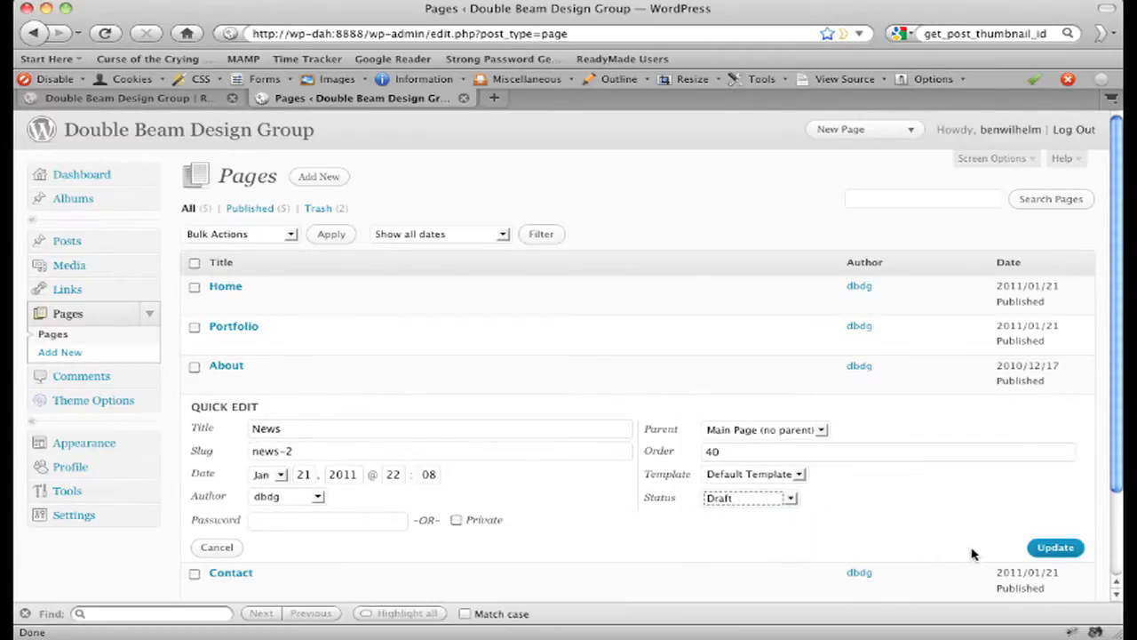
pyautogui.click(1056, 548)
pyautogui.moveTo(255, 426)
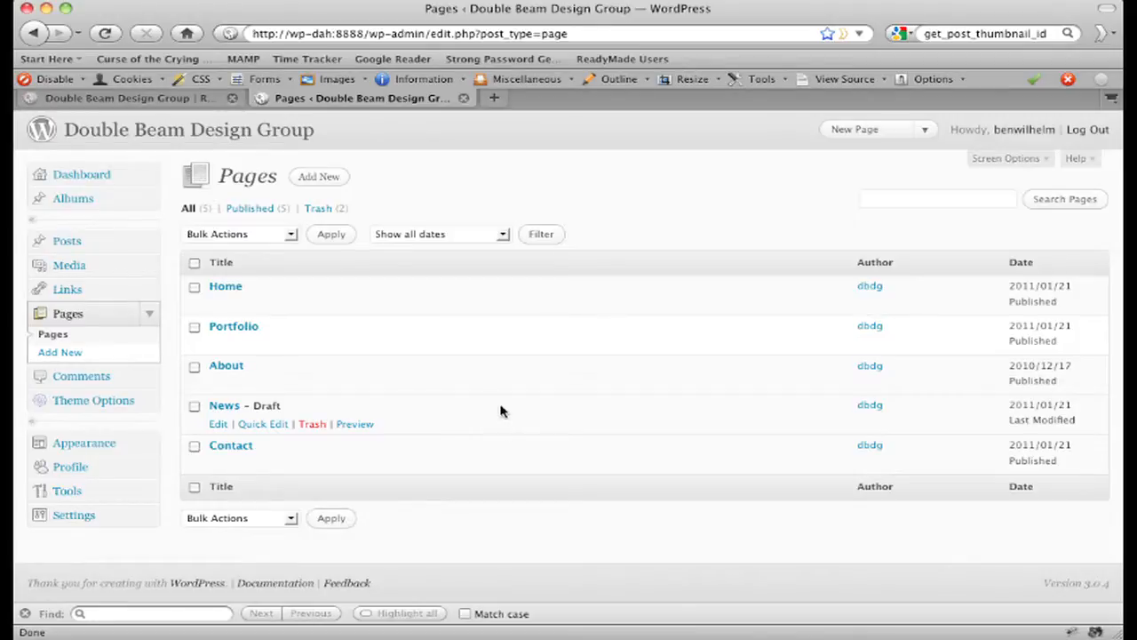
pyautogui.click(163, 100)
pyautogui.click(110, 35)
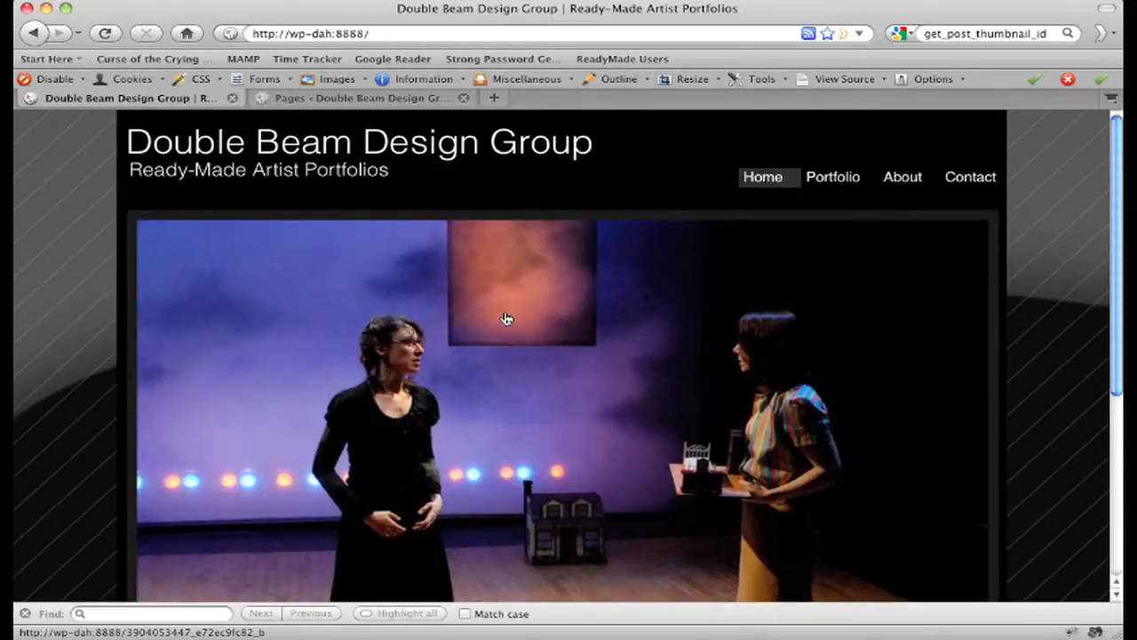
# Set the News page's status back to Published, and reload the site's home page.
pyautogui.click(389, 99)
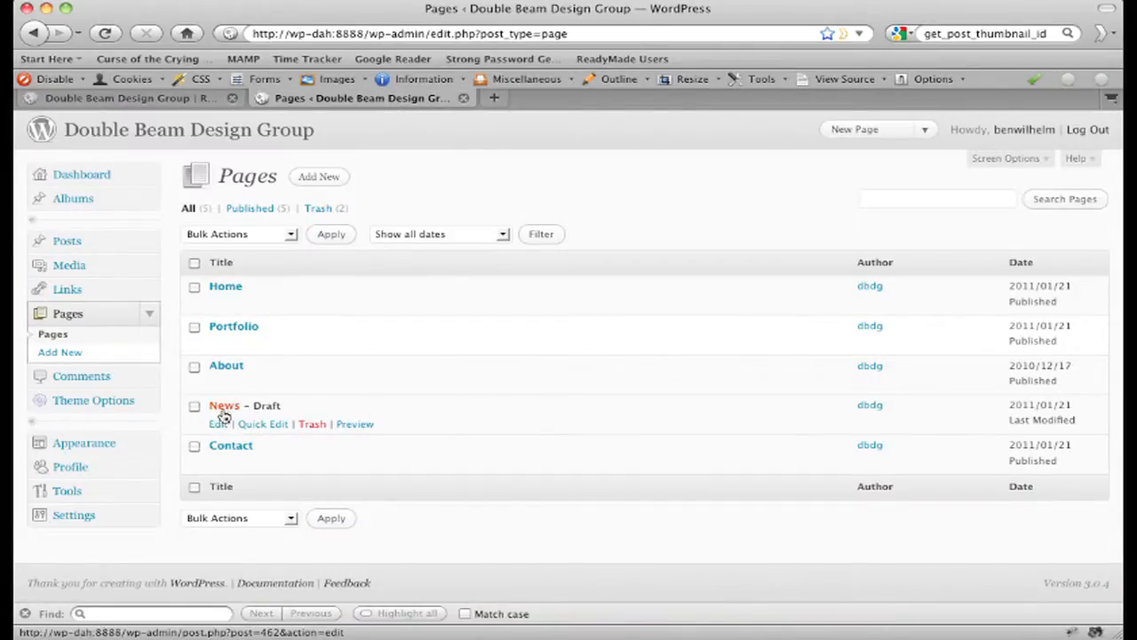
pyautogui.click(255, 428)
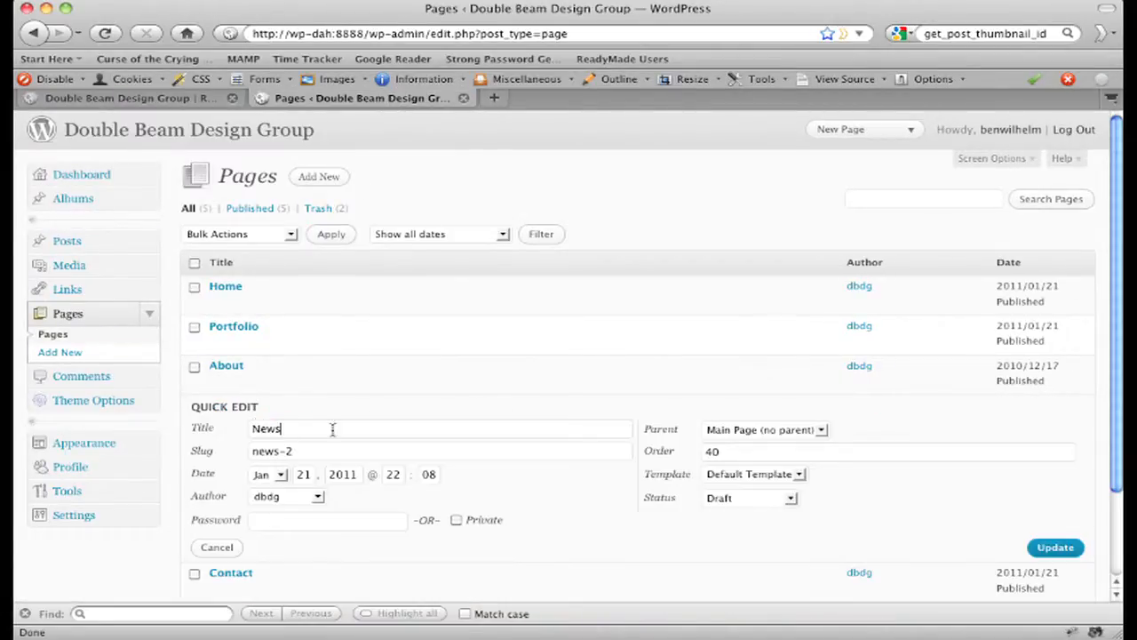
pyautogui.click(754, 503)
pyautogui.click(741, 516)
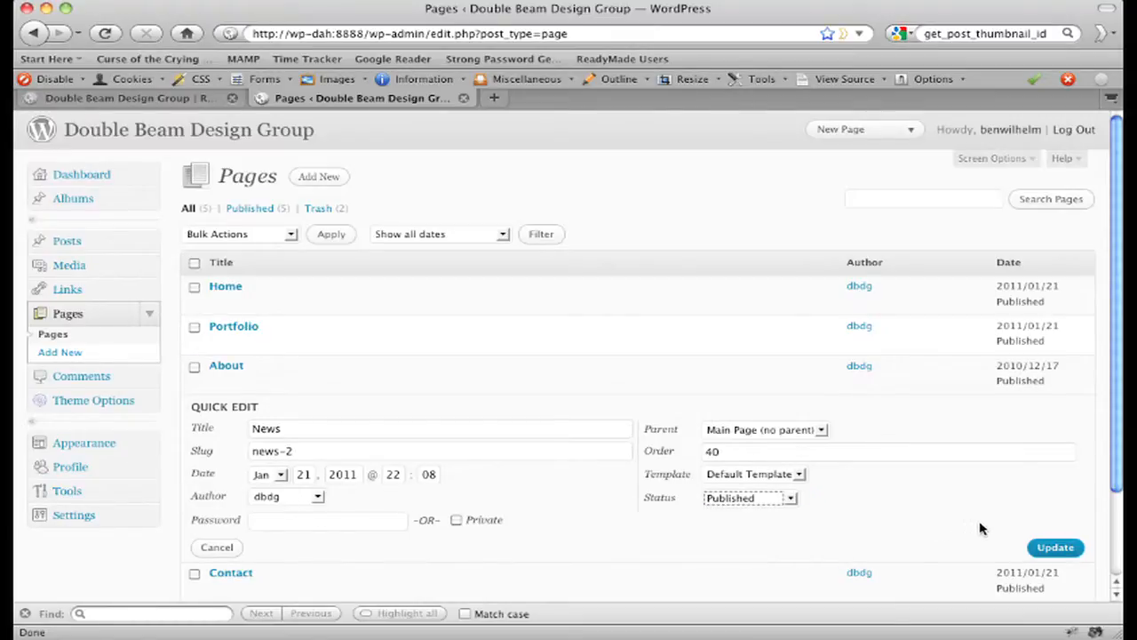
pyautogui.click(1058, 548)
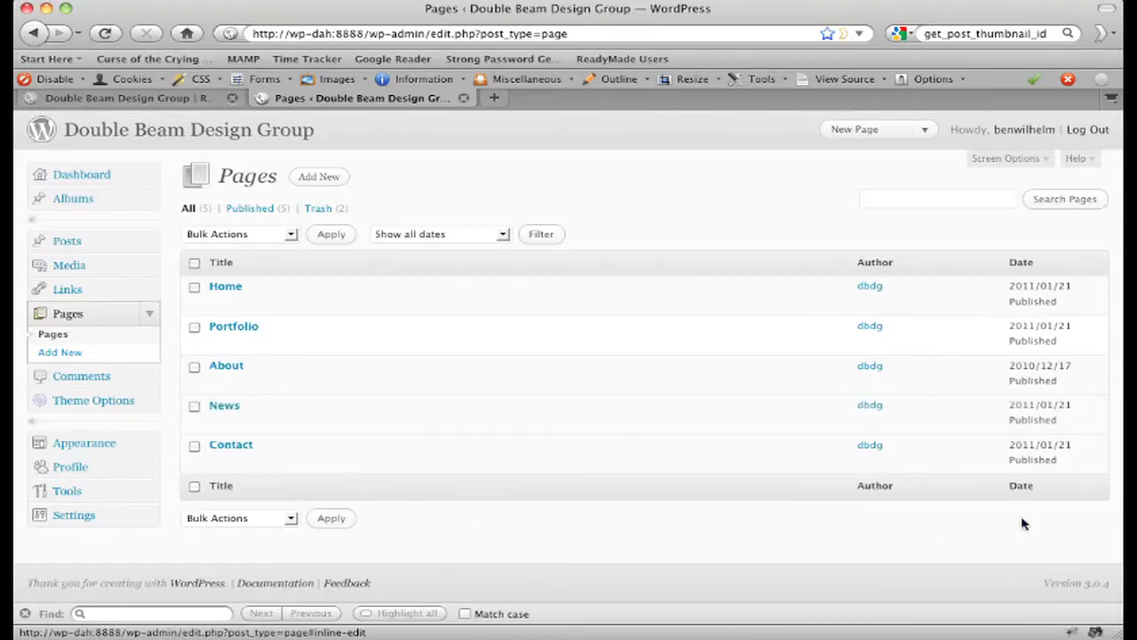
pyautogui.click(171, 100)
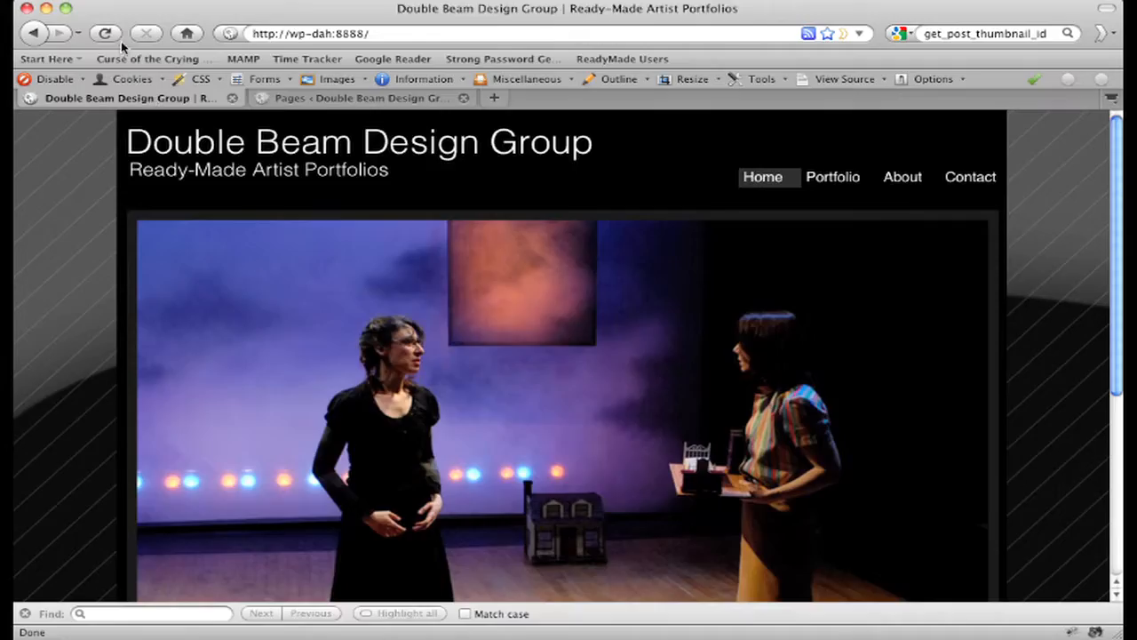
pyautogui.click(106, 34)
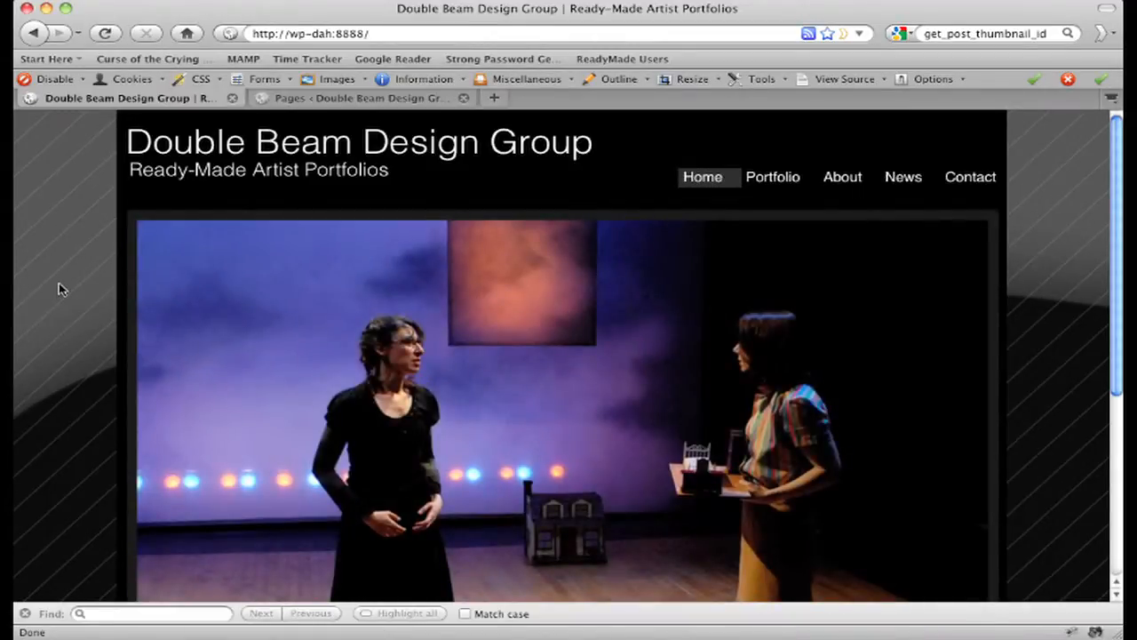
# View the News page on the site, and move the "Hello world!" post to the trash in the admin.
pyautogui.click(906, 180)
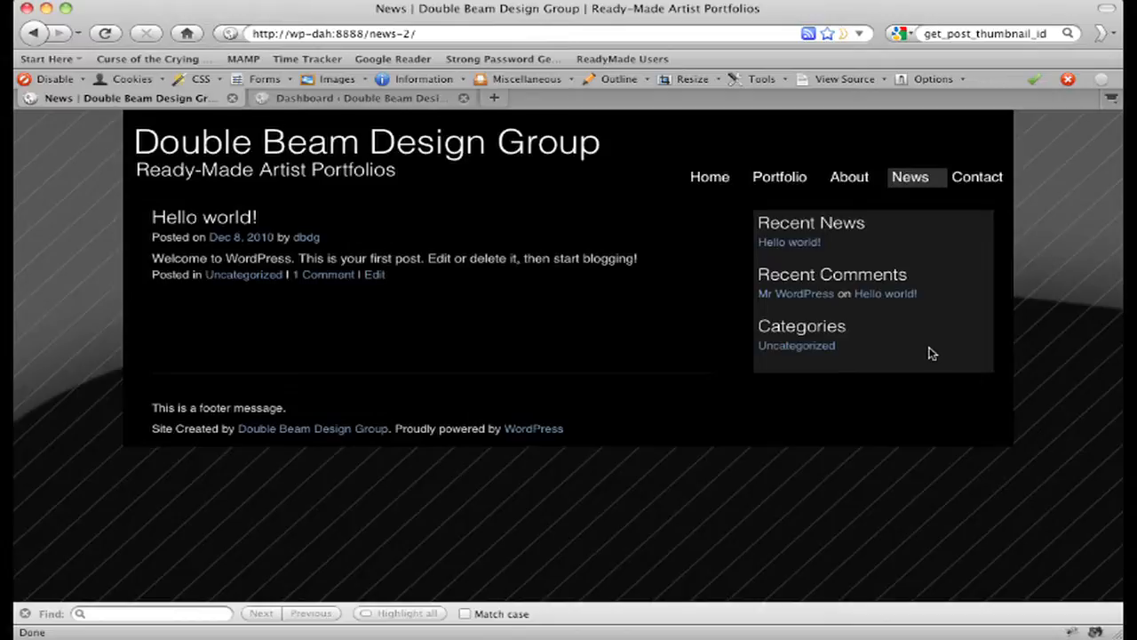
pyautogui.click(346, 97)
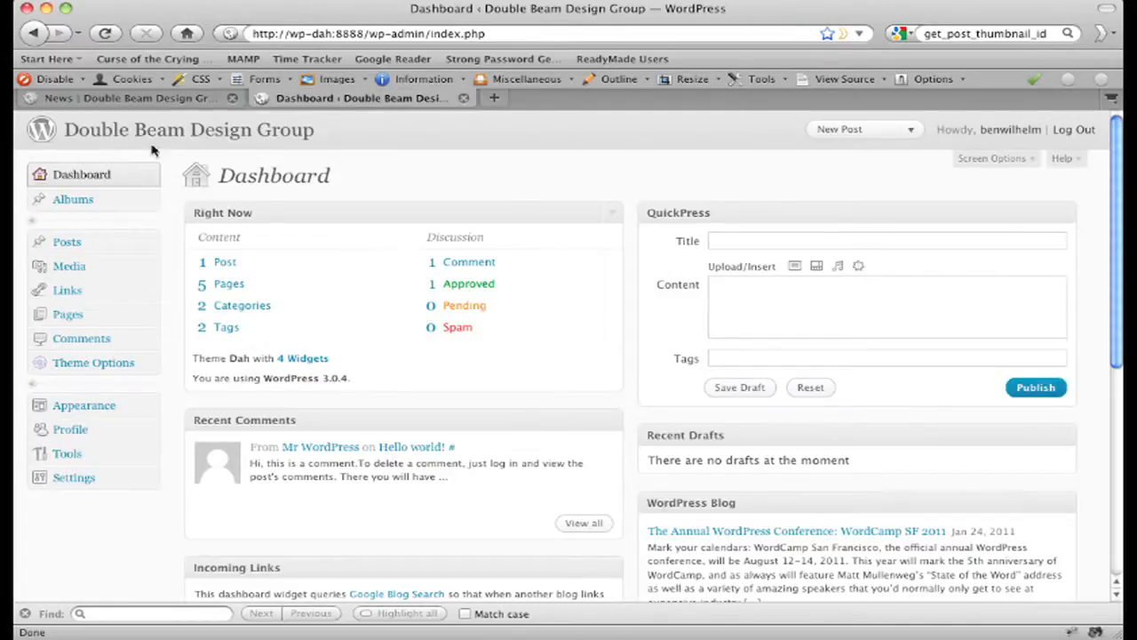
pyautogui.click(68, 244)
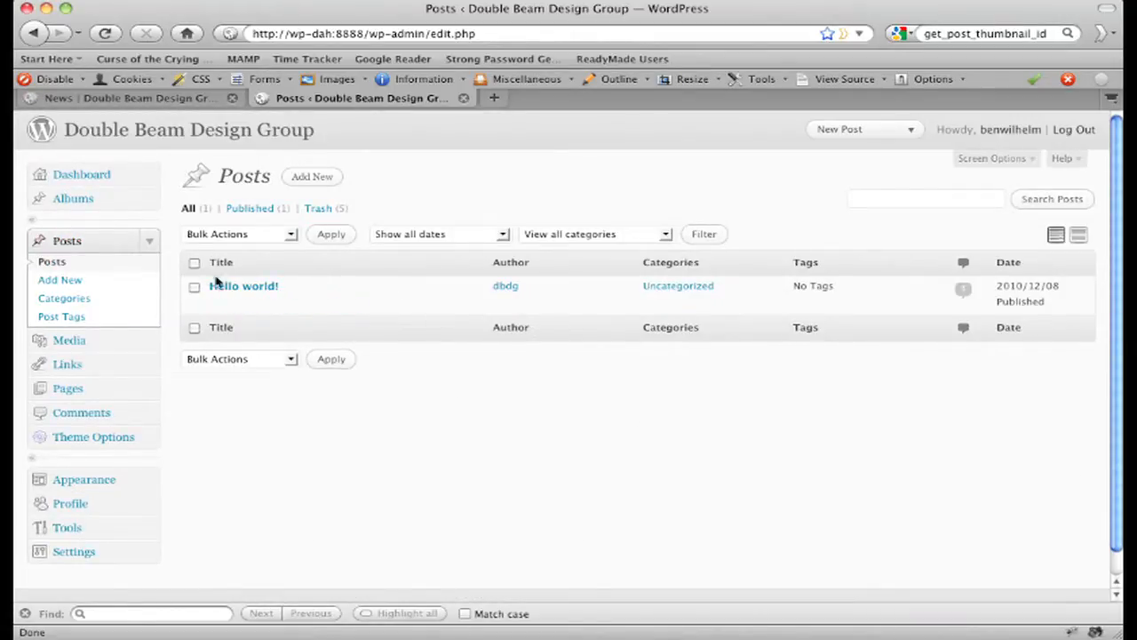
pyautogui.click(313, 306)
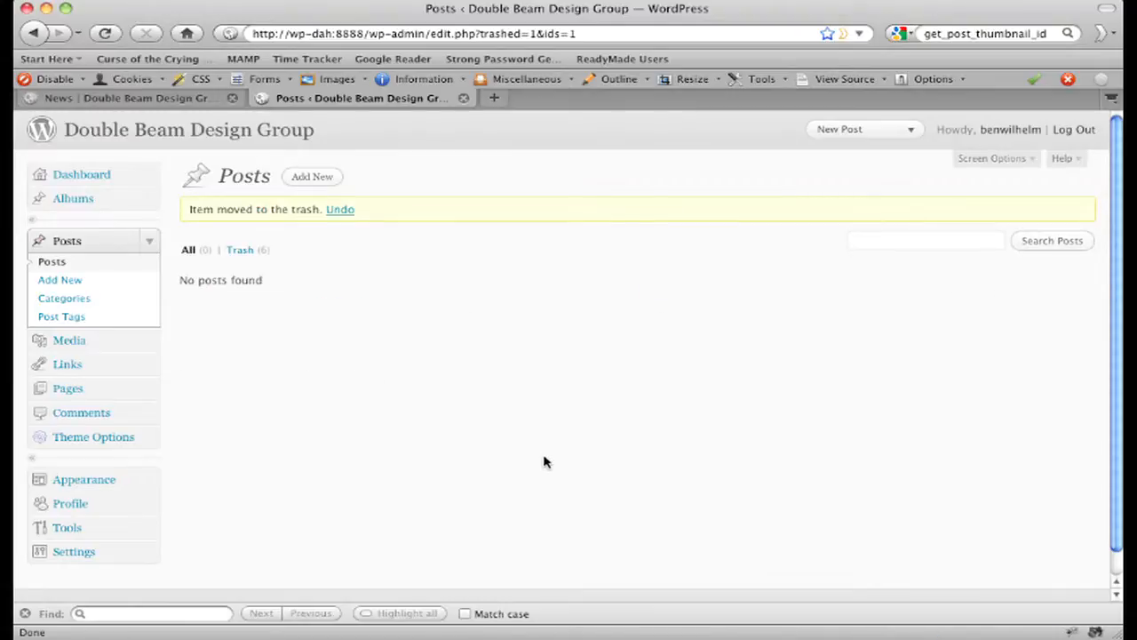
# Add a new post titled "Brand New Website!".
pyautogui.click(315, 176)
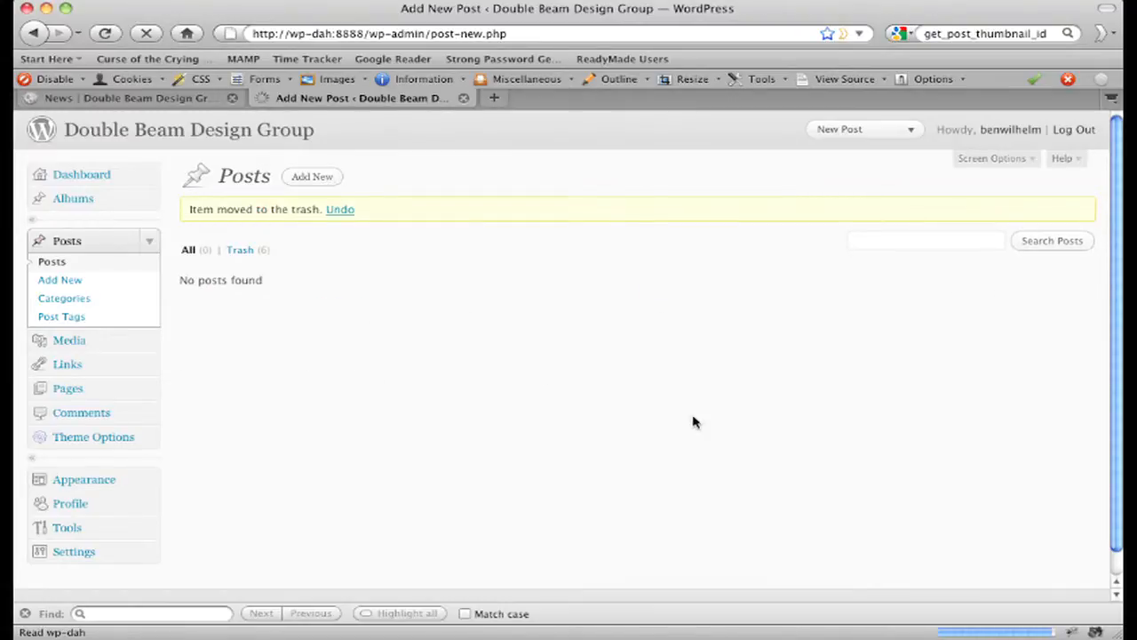
pyautogui.click(240, 221)
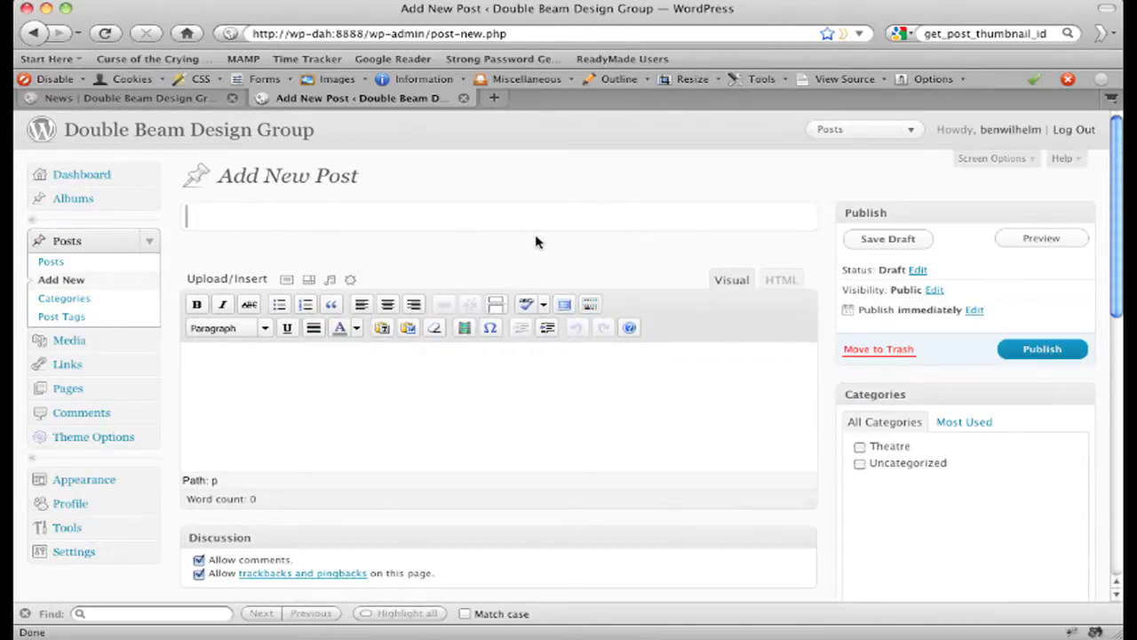
pyautogui.write('Brand New ')
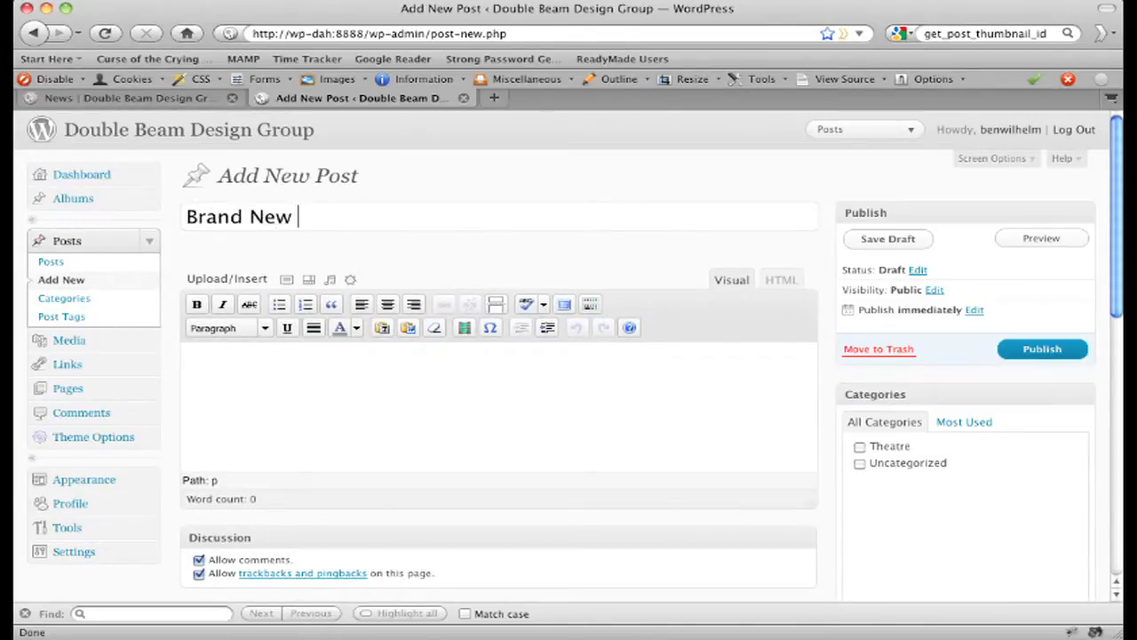
pyautogui.write('Website!')
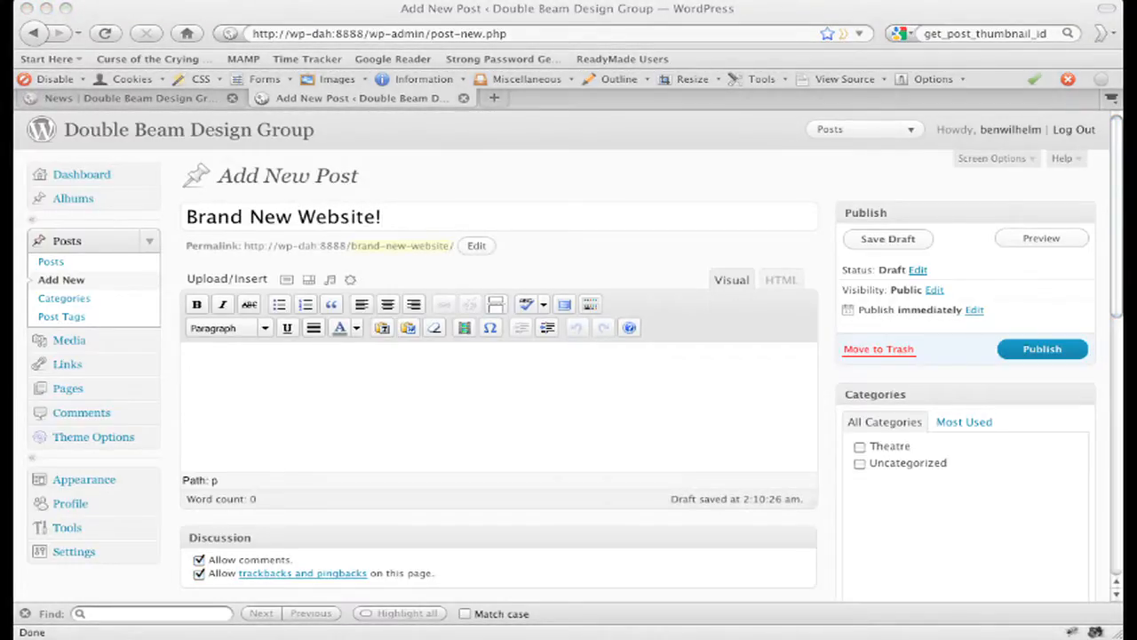
# Publish the post with the copied lorem ipsum text as its body, and reload the site's News page.
pyautogui.click(370, 381)
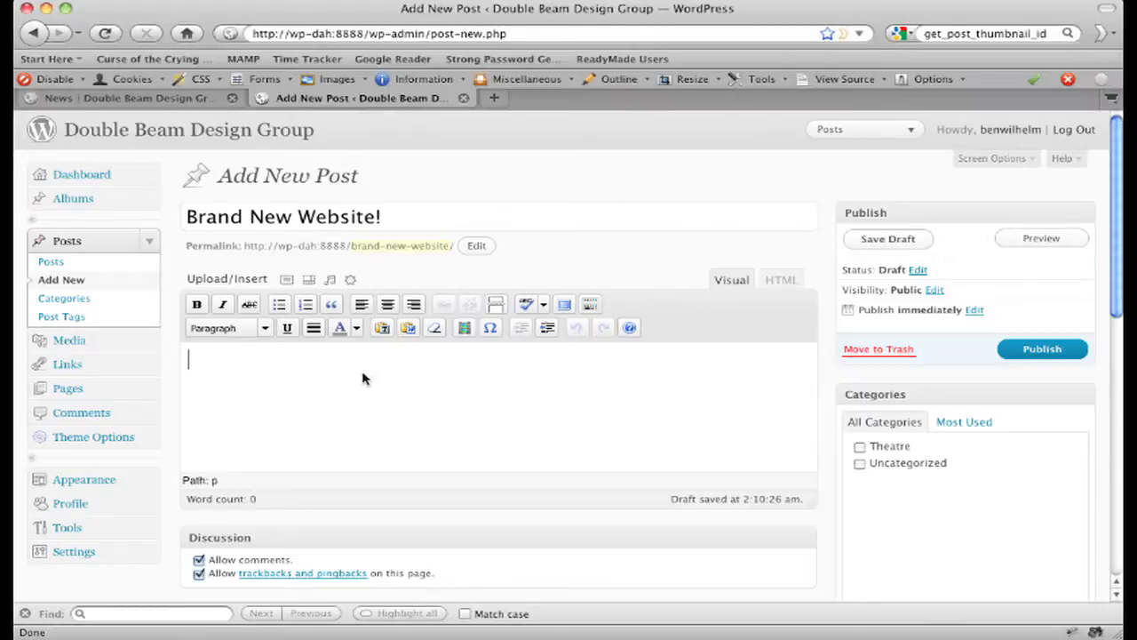
pyautogui.press('super+v')
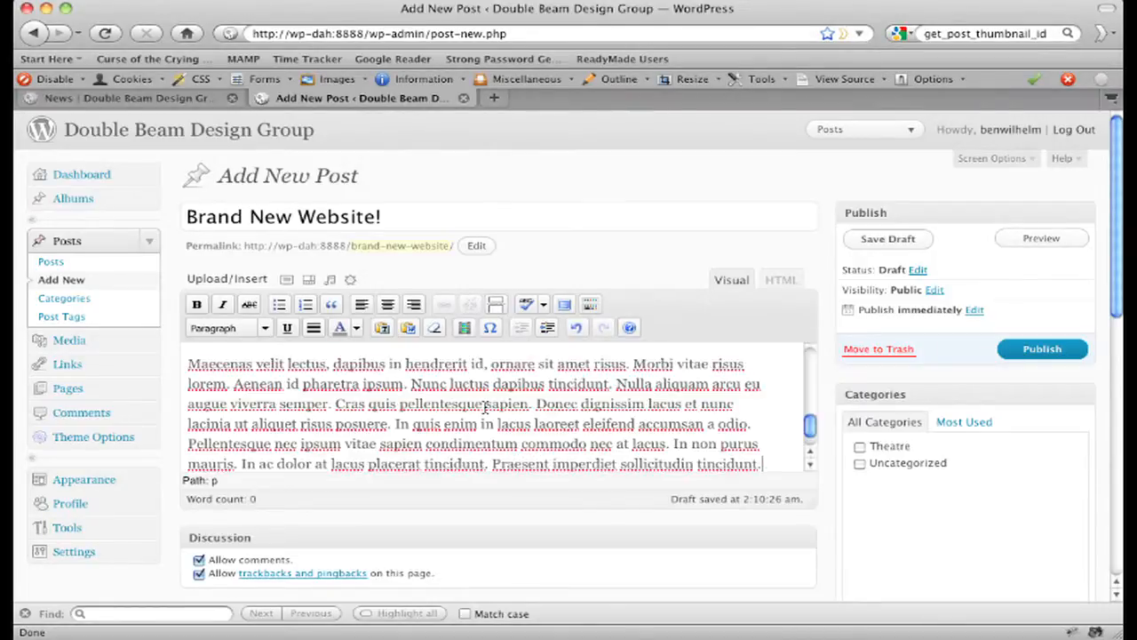
pyautogui.scroll(5, 527, 399)
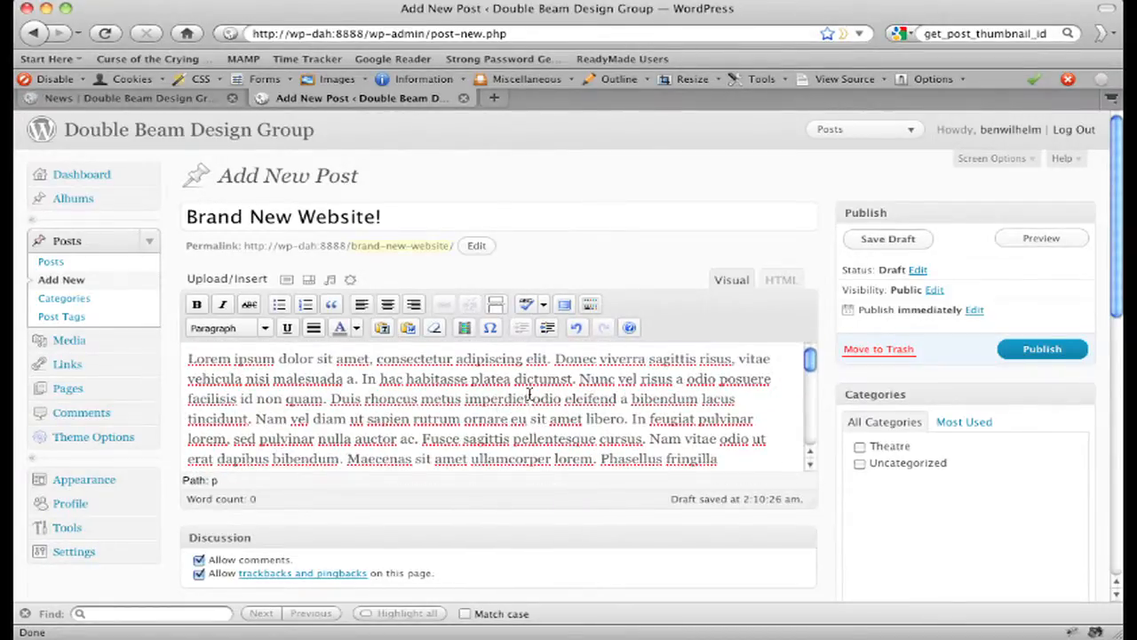
pyautogui.click(1041, 351)
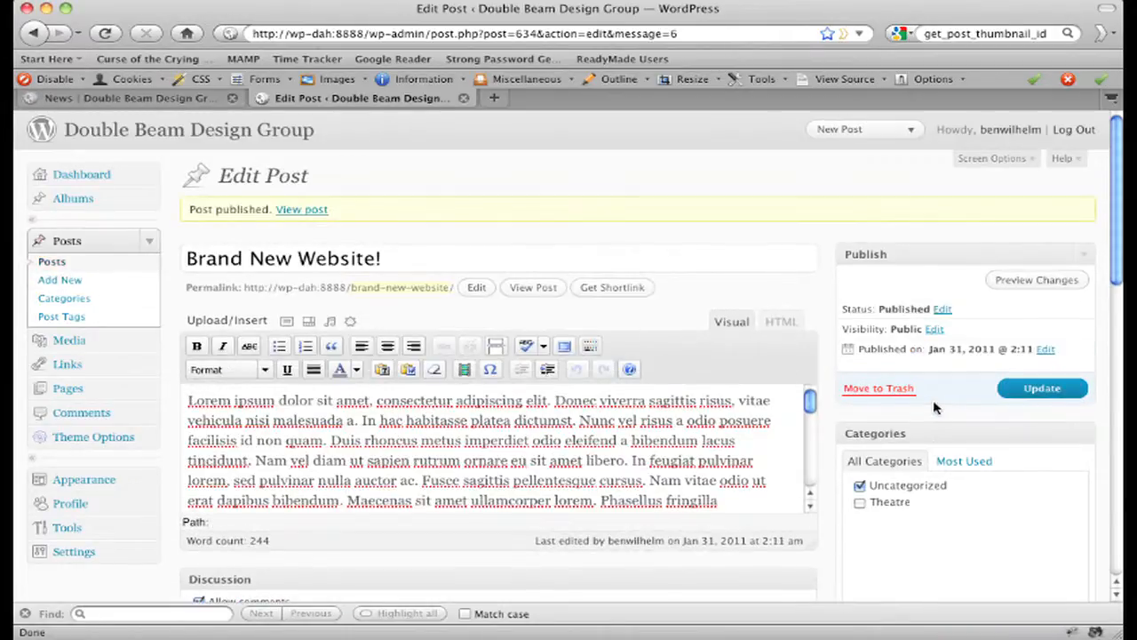
pyautogui.click(175, 100)
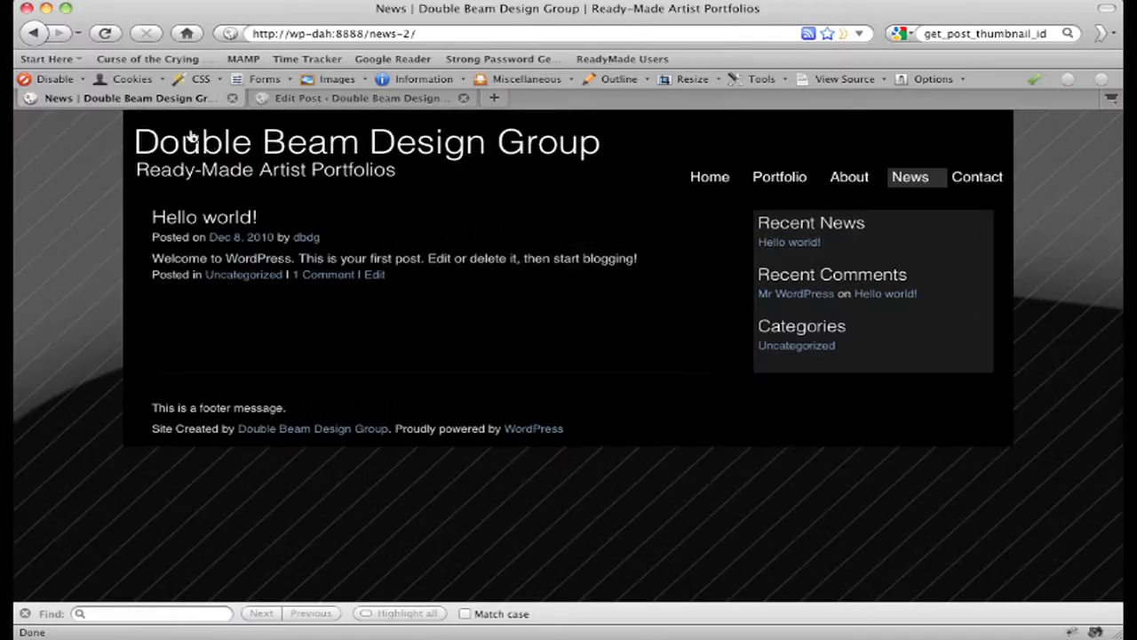
pyautogui.click(104, 33)
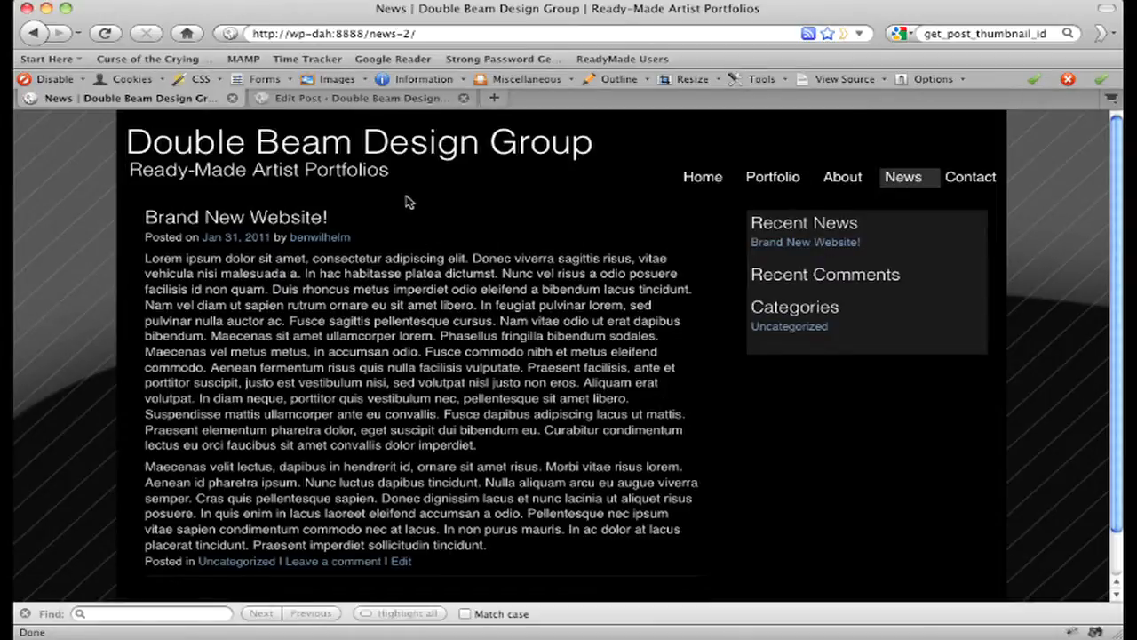
# Publish a second post titled "Another Post" with the copied lorem ipsum text as its body.
pyautogui.click(342, 98)
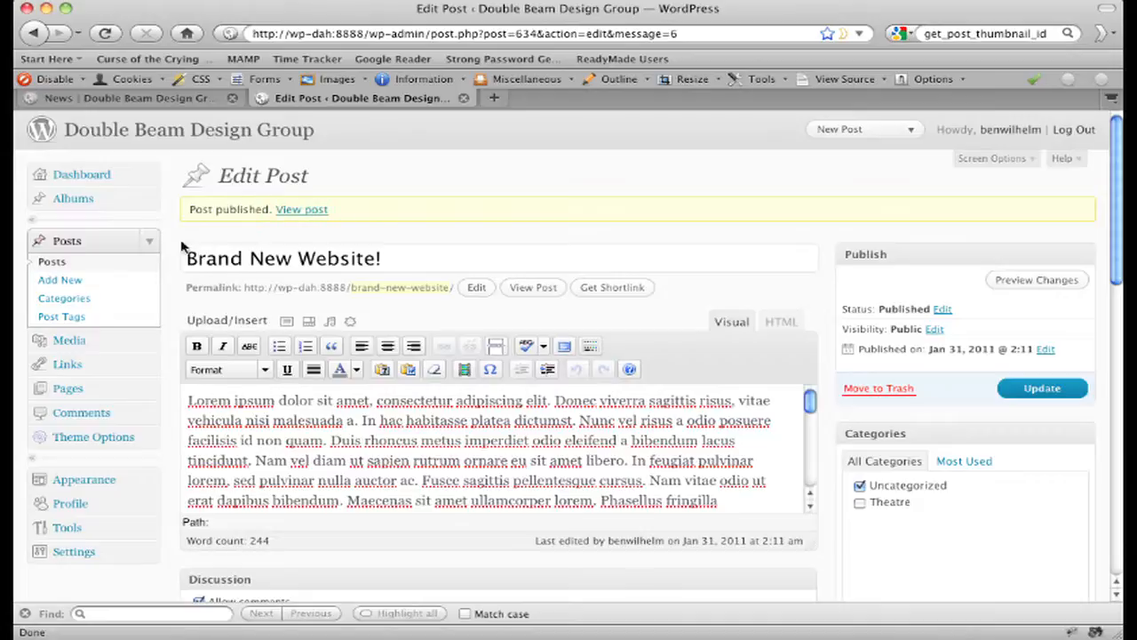
pyautogui.click(60, 280)
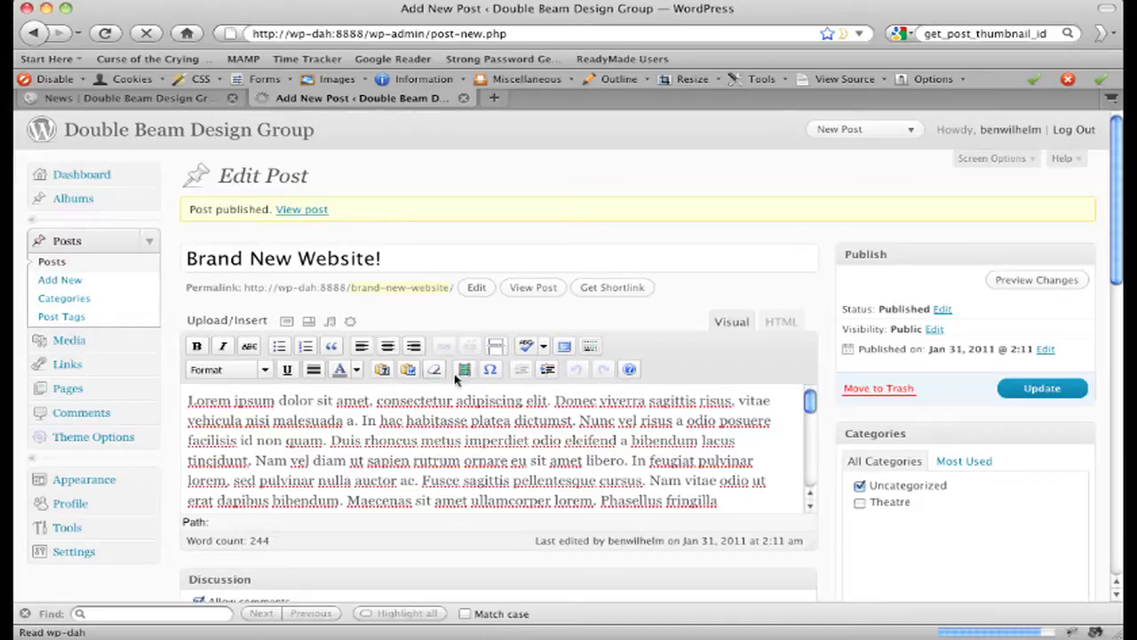
pyautogui.click(238, 214)
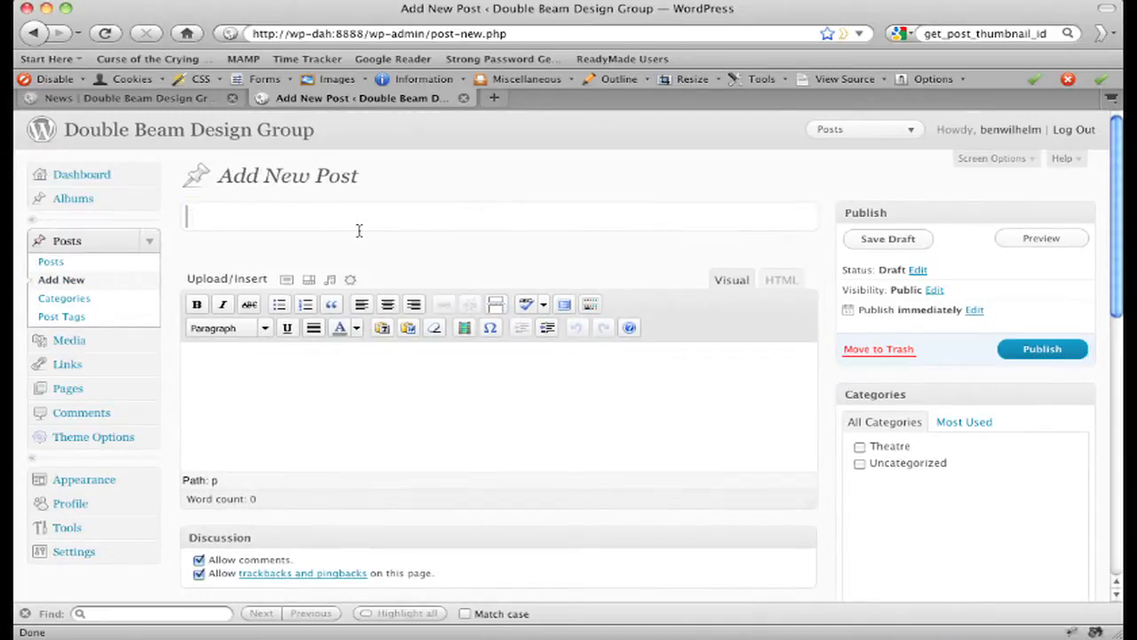
pyautogui.write('Another Post')
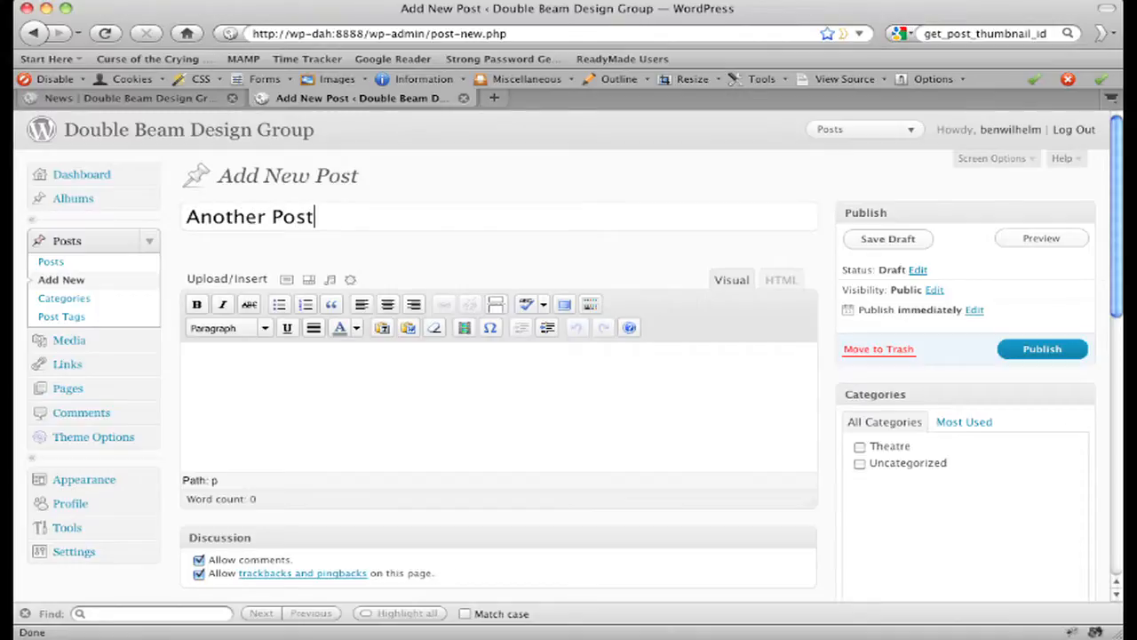
pyautogui.press('Tab')
pyautogui.press('super+v')
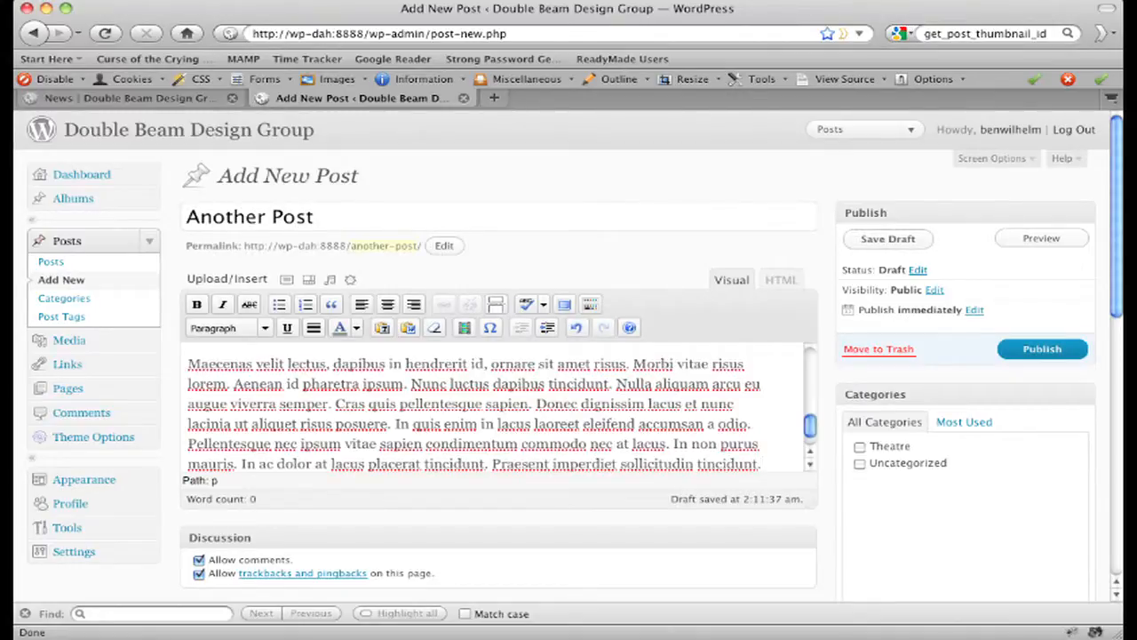
pyautogui.click(1039, 350)
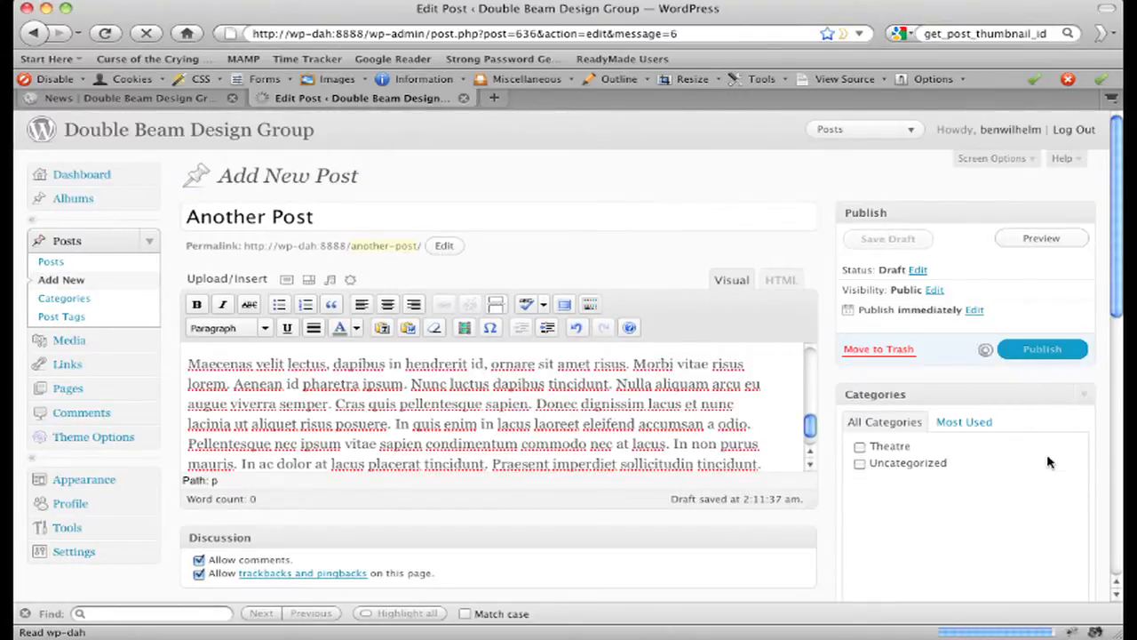
# Reload the site's News page and examine the order of the posts down the page.
pyautogui.click(84, 99)
pyautogui.click(104, 34)
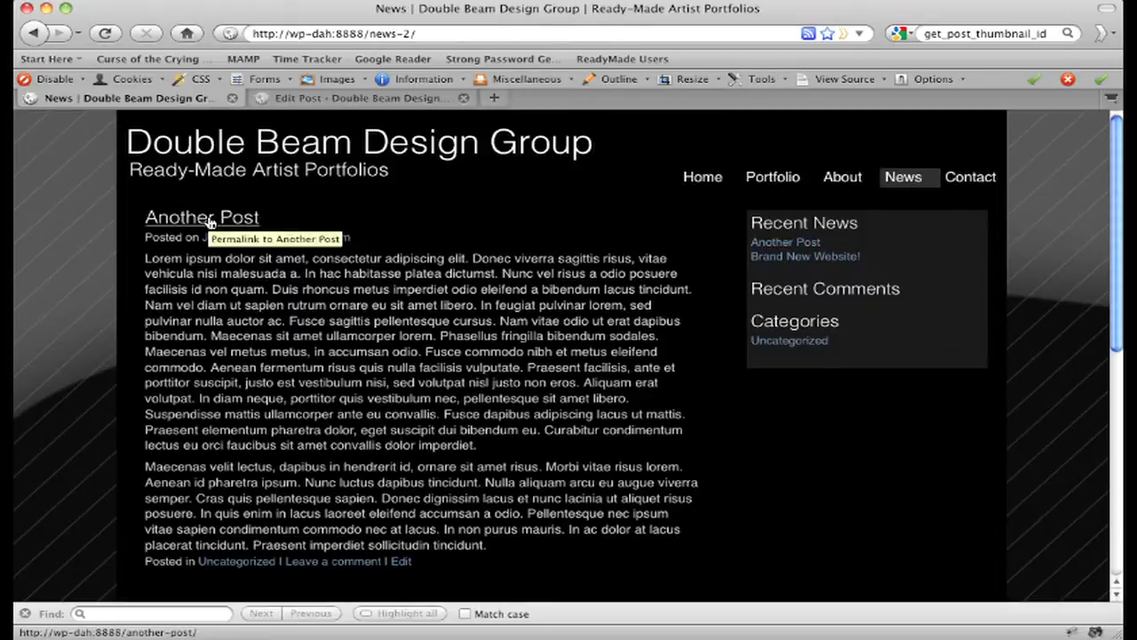
pyautogui.scroll(-1, 529, 388)
pyautogui.scroll(-10, 529, 389)
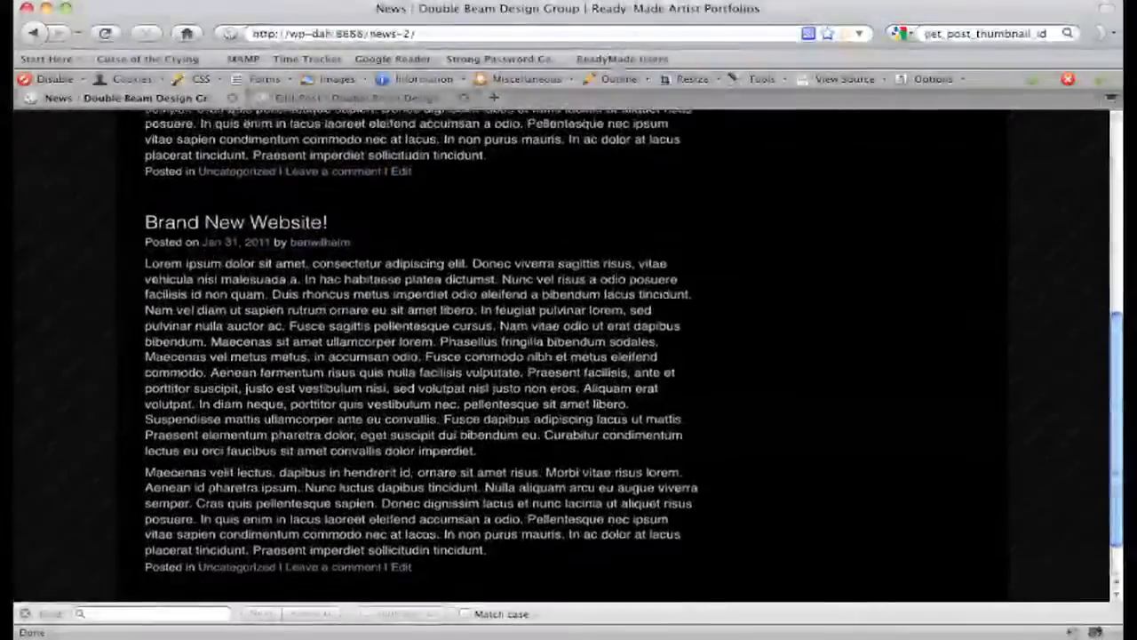
# Create the categories General News and Show Openings while editing the Another Post post.
pyautogui.scroll(10, 711, 356)
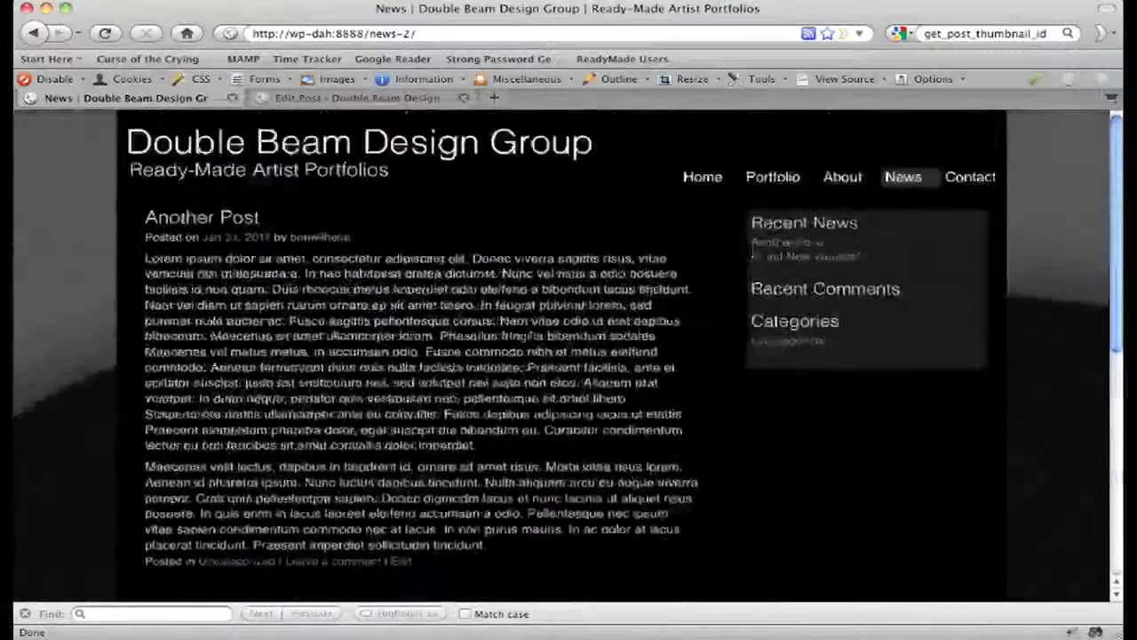
pyautogui.click(351, 98)
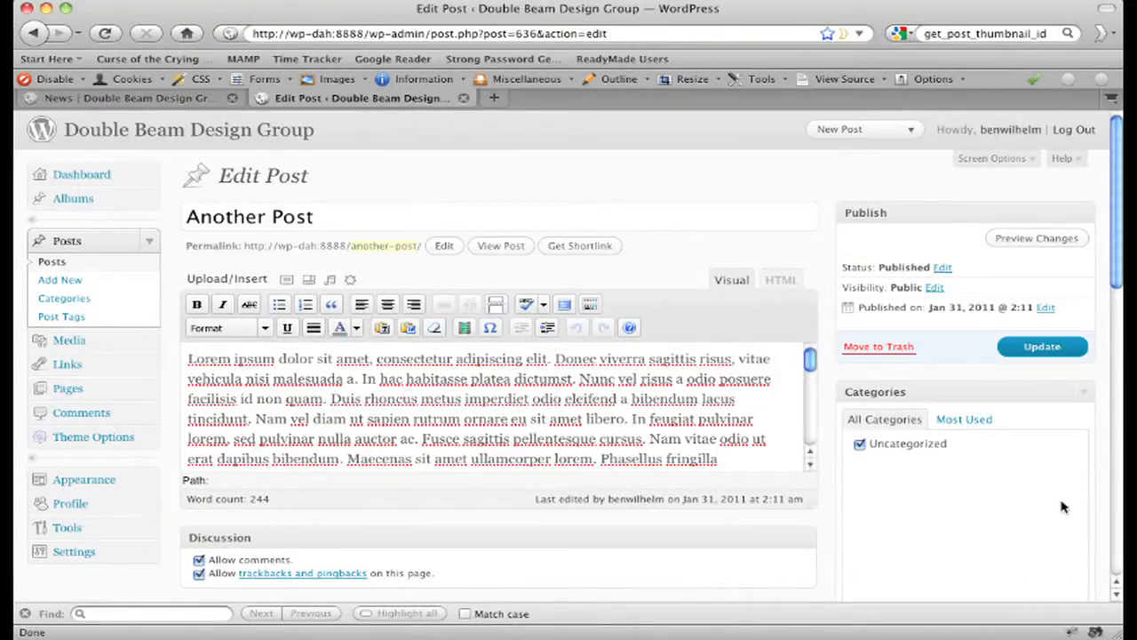
pyautogui.scroll(-5, 1046, 471)
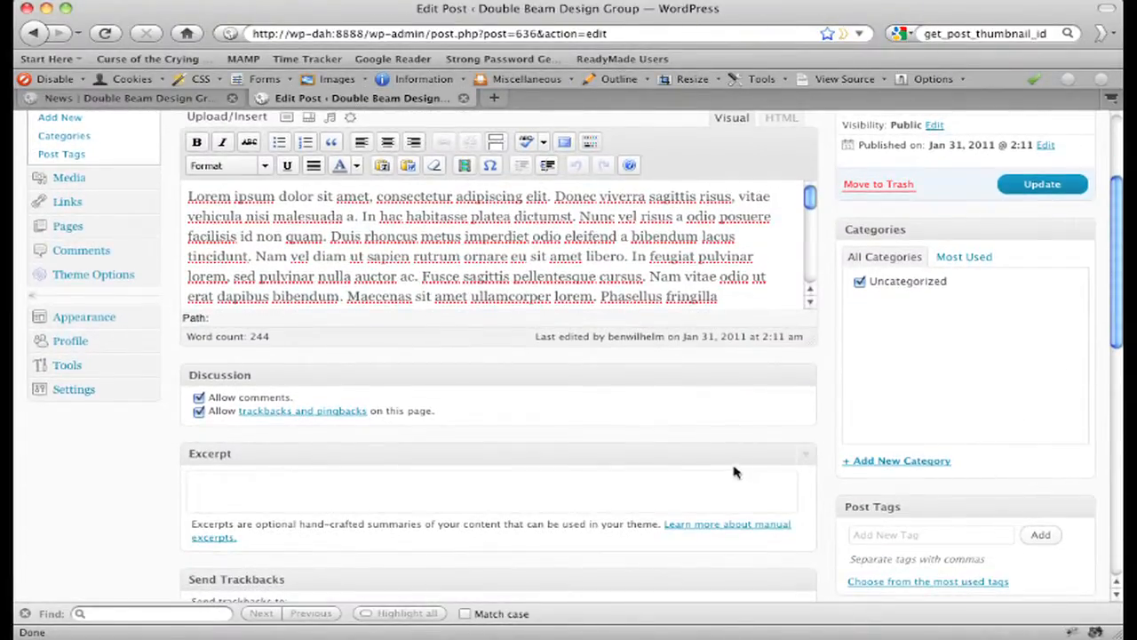
pyautogui.click(899, 468)
pyautogui.click(900, 488)
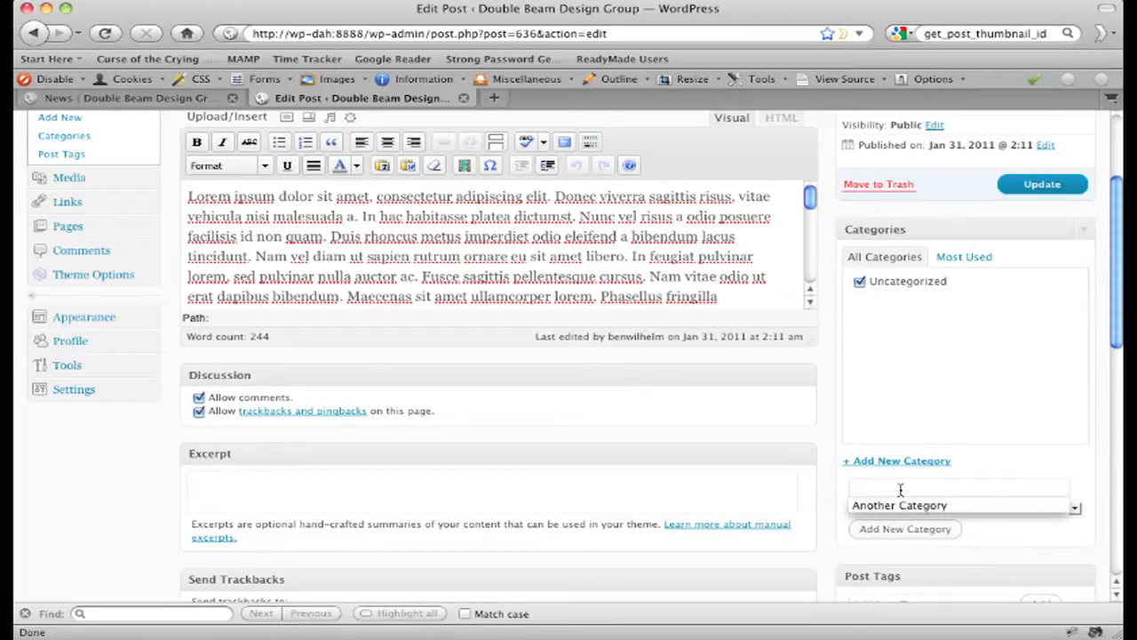
pyautogui.write('General News')
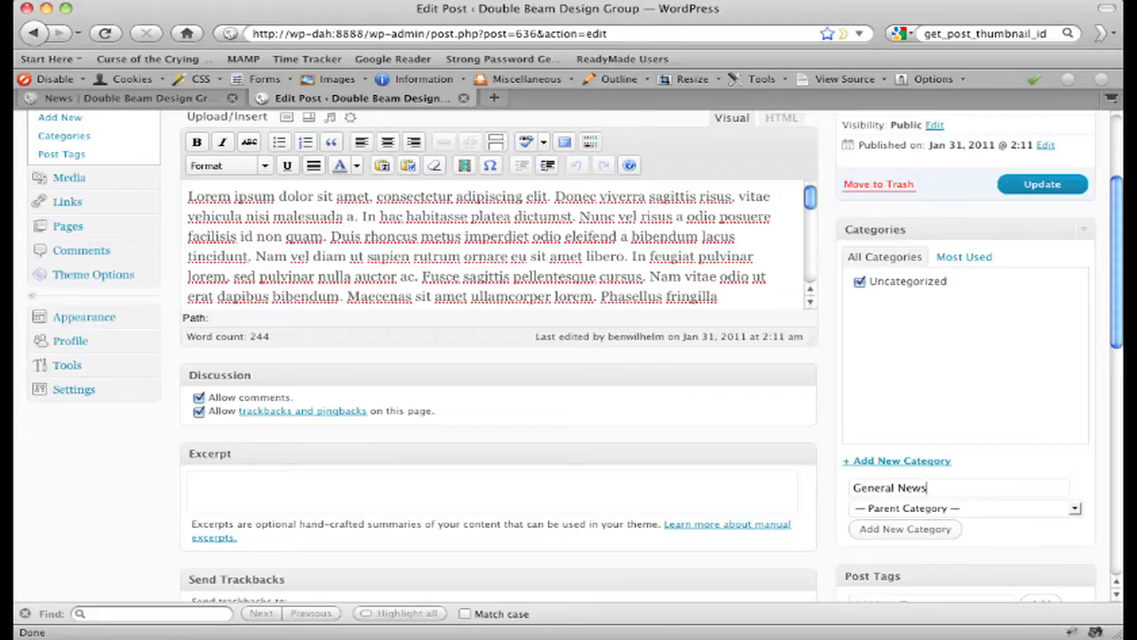
pyautogui.click(896, 529)
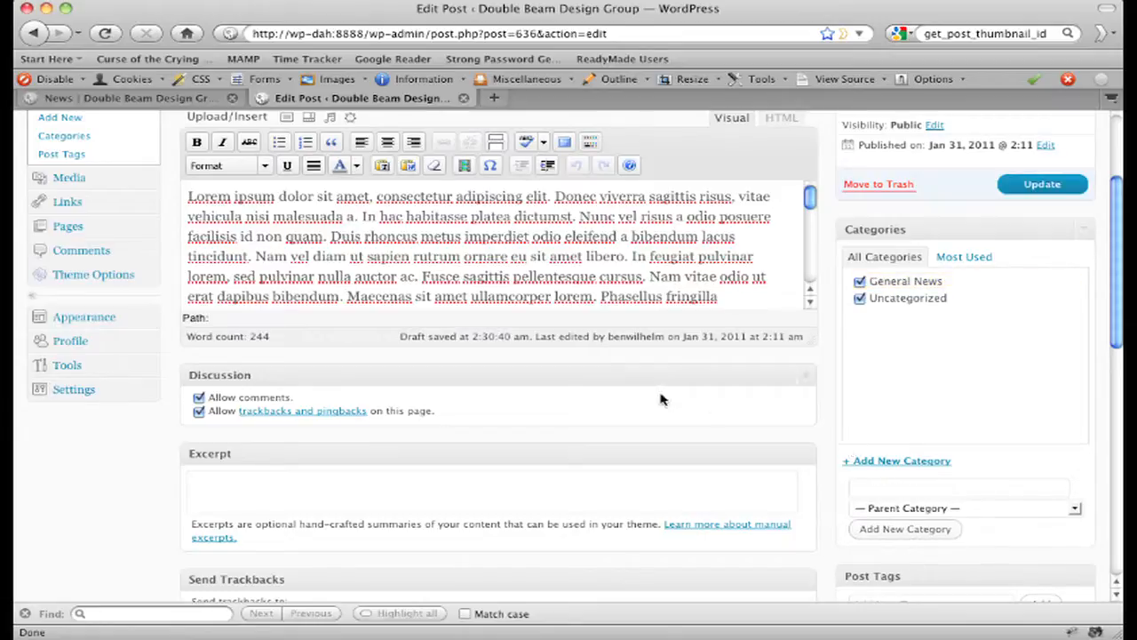
pyautogui.write('Show Openings')
pyautogui.click(905, 531)
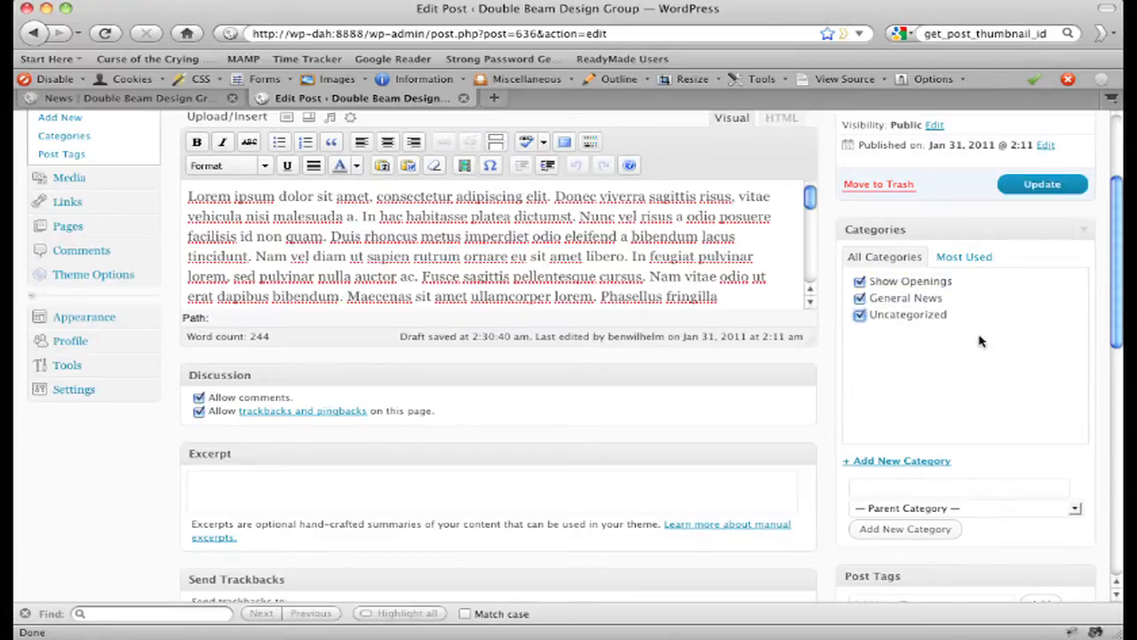
# Try toggling the Uncategorized and Show Openings categories for the post.
pyautogui.click(860, 317)
pyautogui.click(862, 316)
pyautogui.click(860, 281)
pyautogui.click(860, 283)
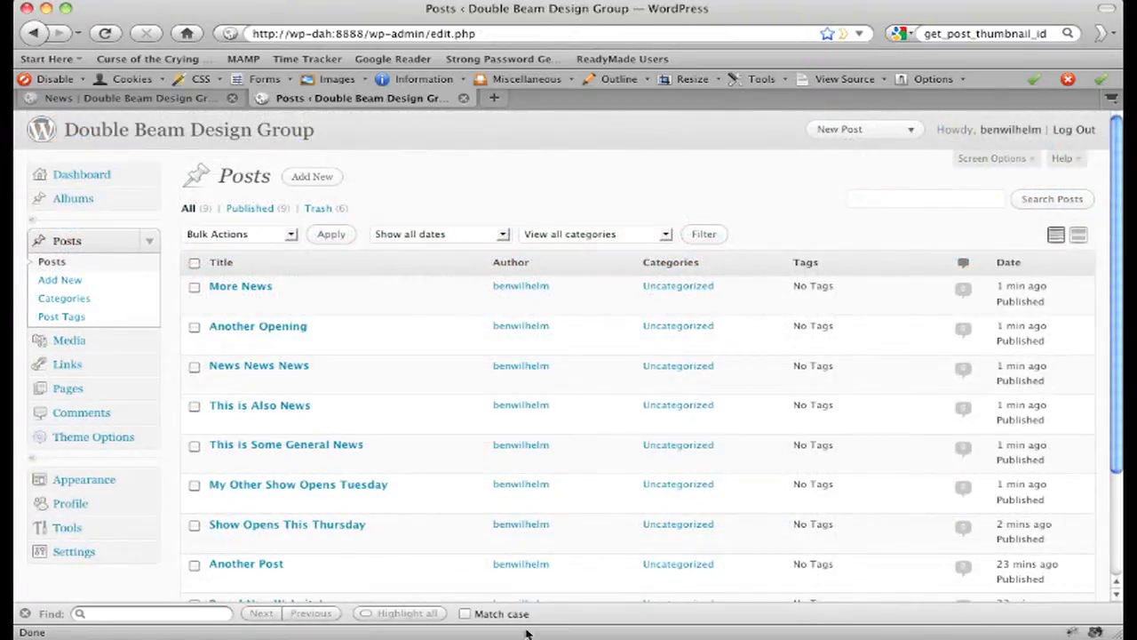
# Quick-edit the More News post in the posts list to assign it to General News instead of Uncategorized.
pyautogui.scroll(-3, 521, 408)
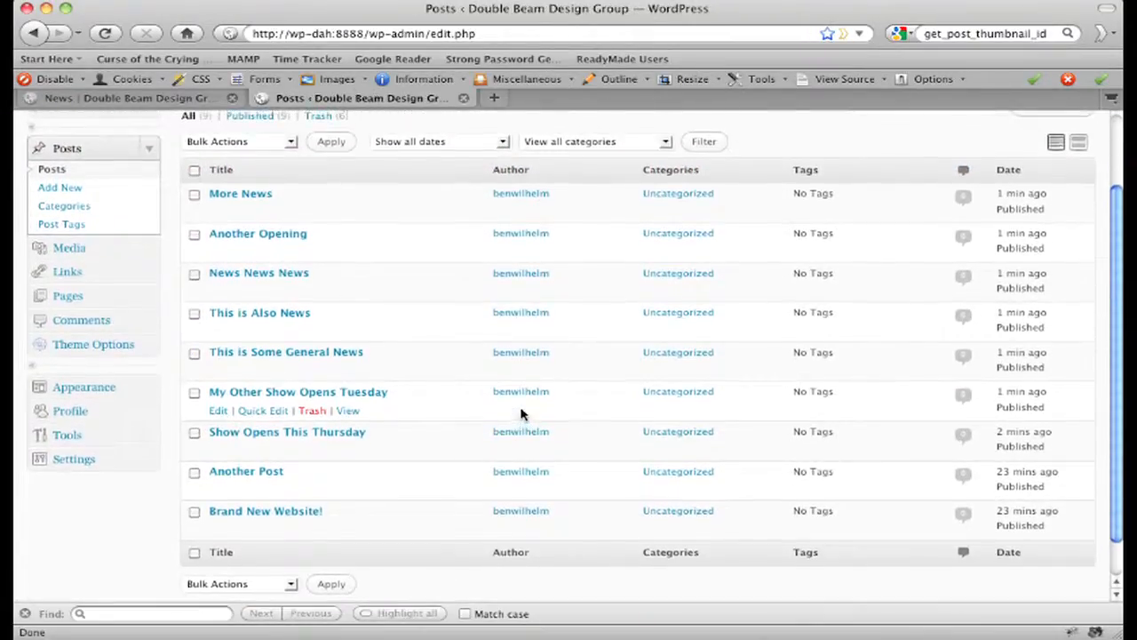
pyautogui.scroll(3, 511, 412)
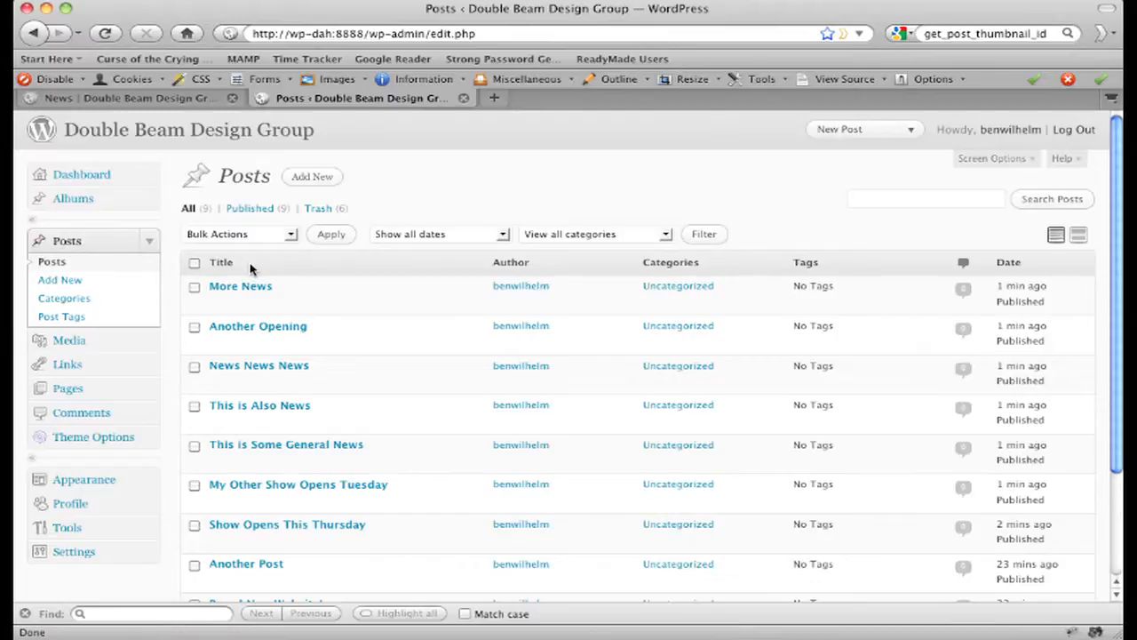
pyautogui.moveTo(318, 285)
pyautogui.click(271, 307)
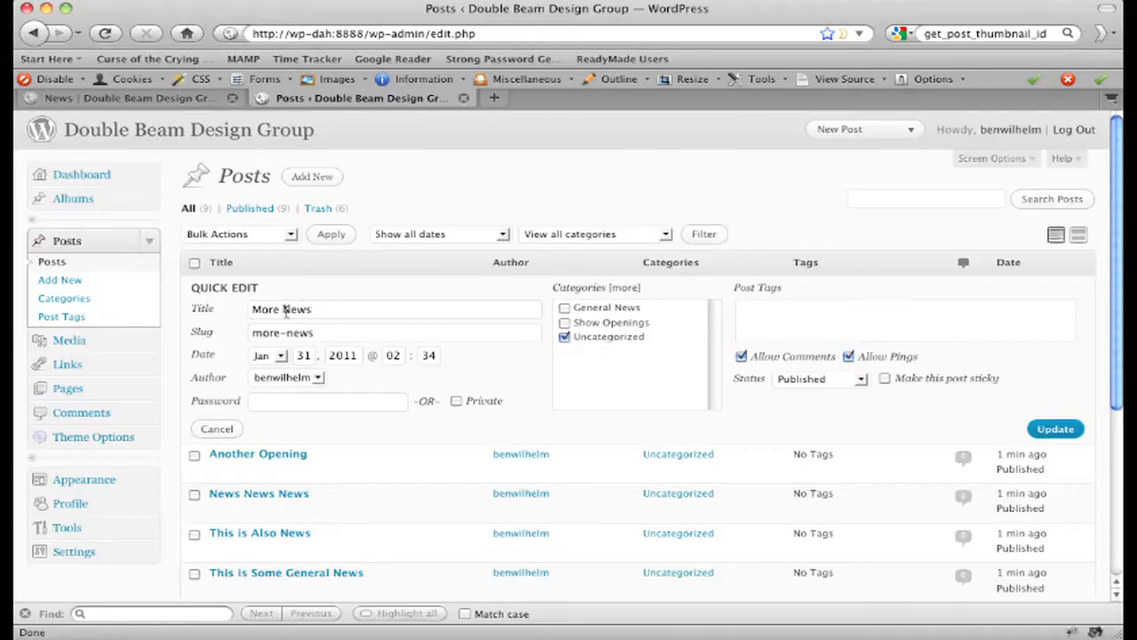
pyautogui.click(565, 309)
pyautogui.click(565, 338)
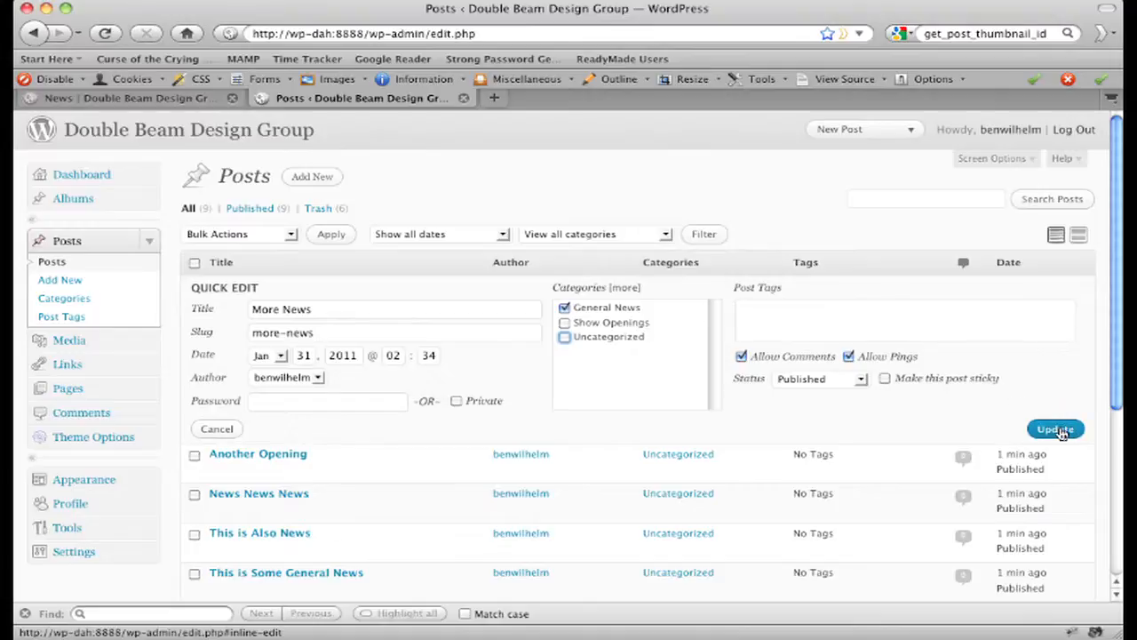
pyautogui.click(1055, 428)
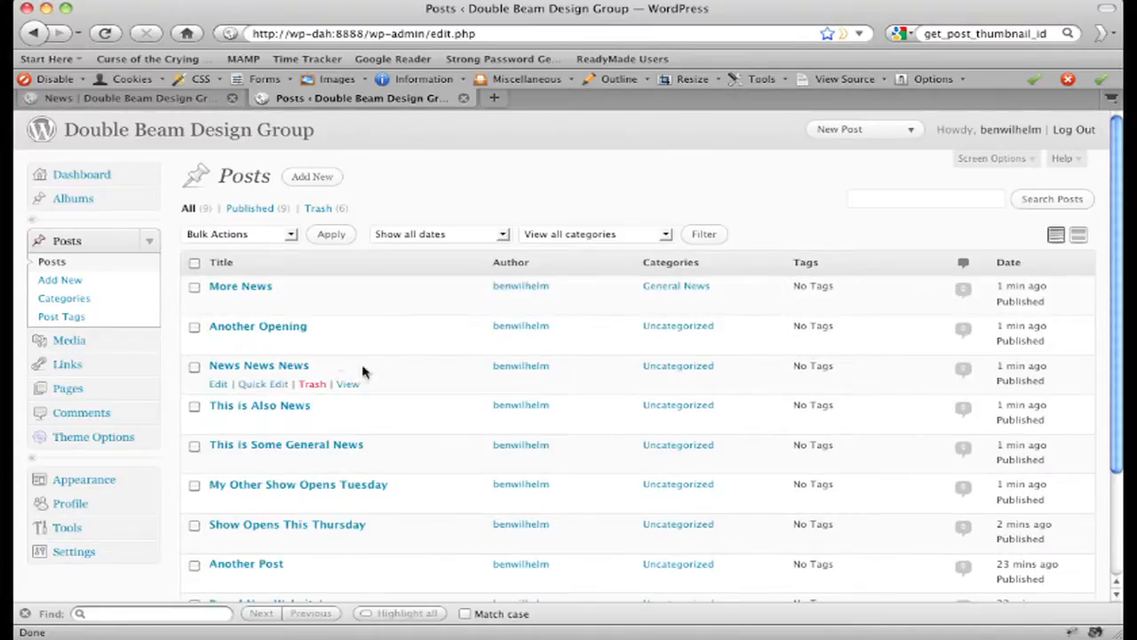
# Quick-edit the Another Opening post to assign it to Show Openings instead of Uncategorized.
pyautogui.click(251, 345)
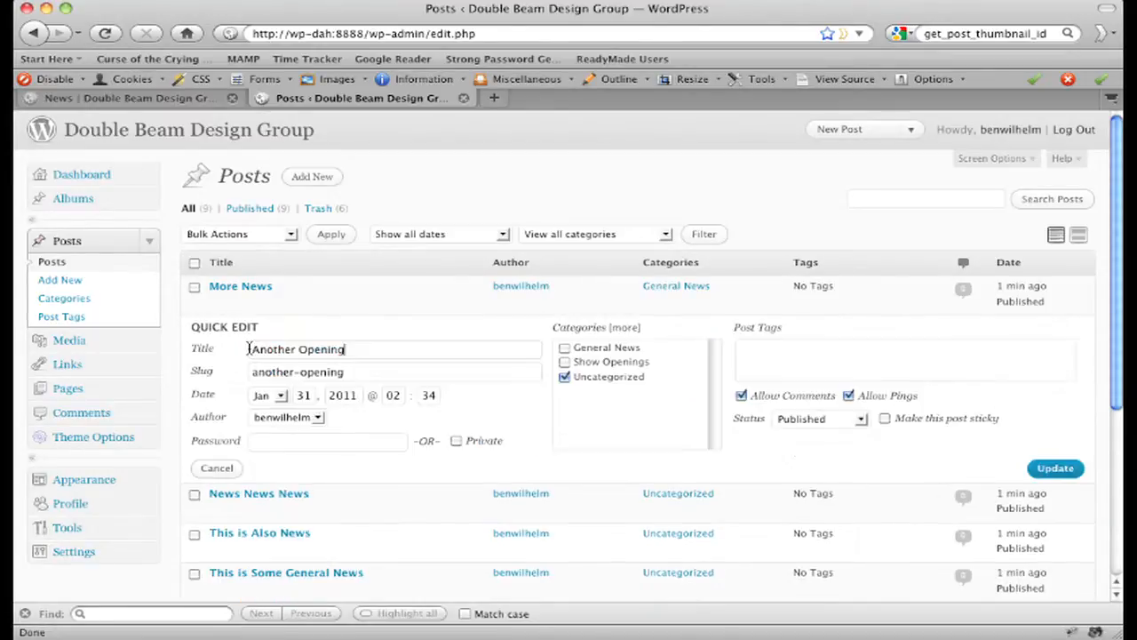
pyautogui.click(567, 361)
pyautogui.click(565, 377)
pyautogui.click(1055, 467)
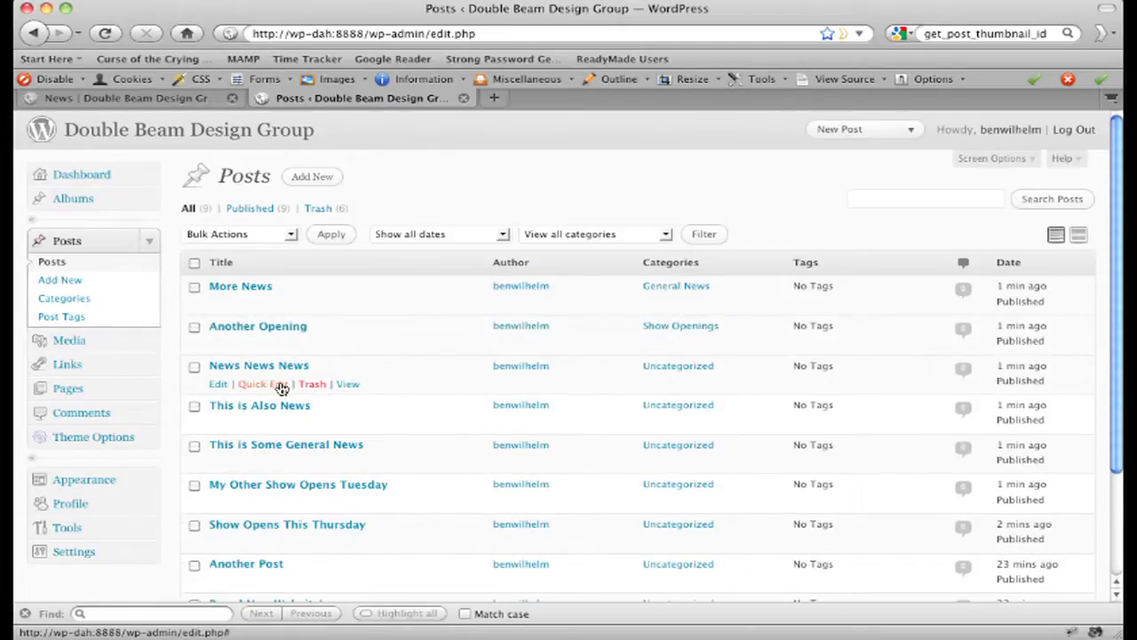
# Quick-edit the News News News post to assign it only to the General News category.
pyautogui.click(277, 385)
pyautogui.click(564, 386)
pyautogui.click(564, 402)
pyautogui.click(572, 418)
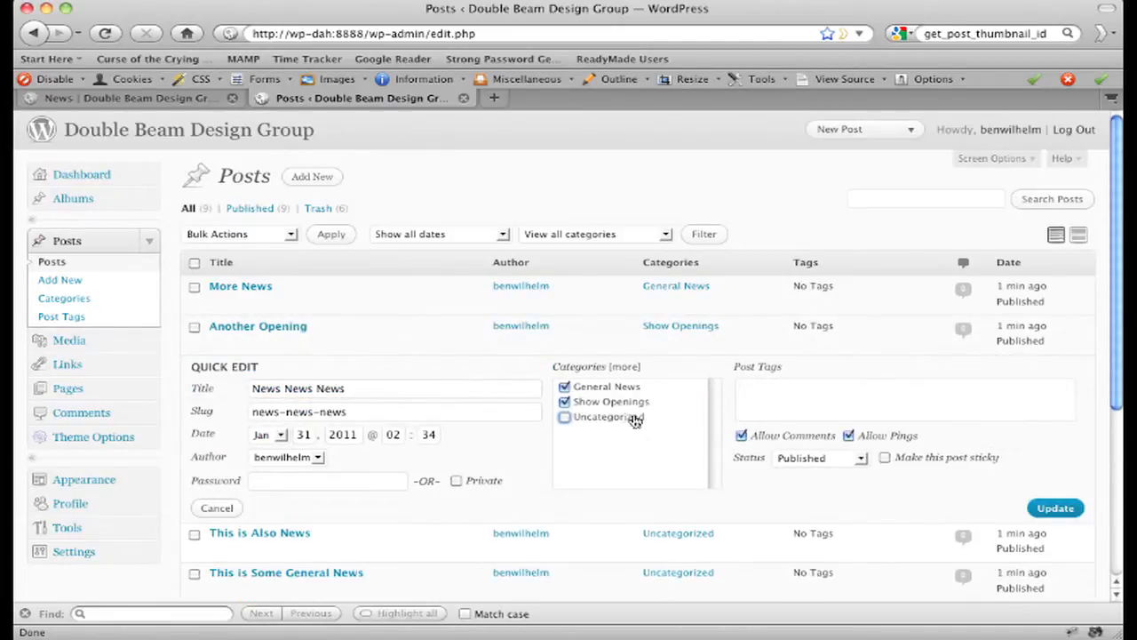
pyautogui.click(569, 403)
pyautogui.click(1057, 510)
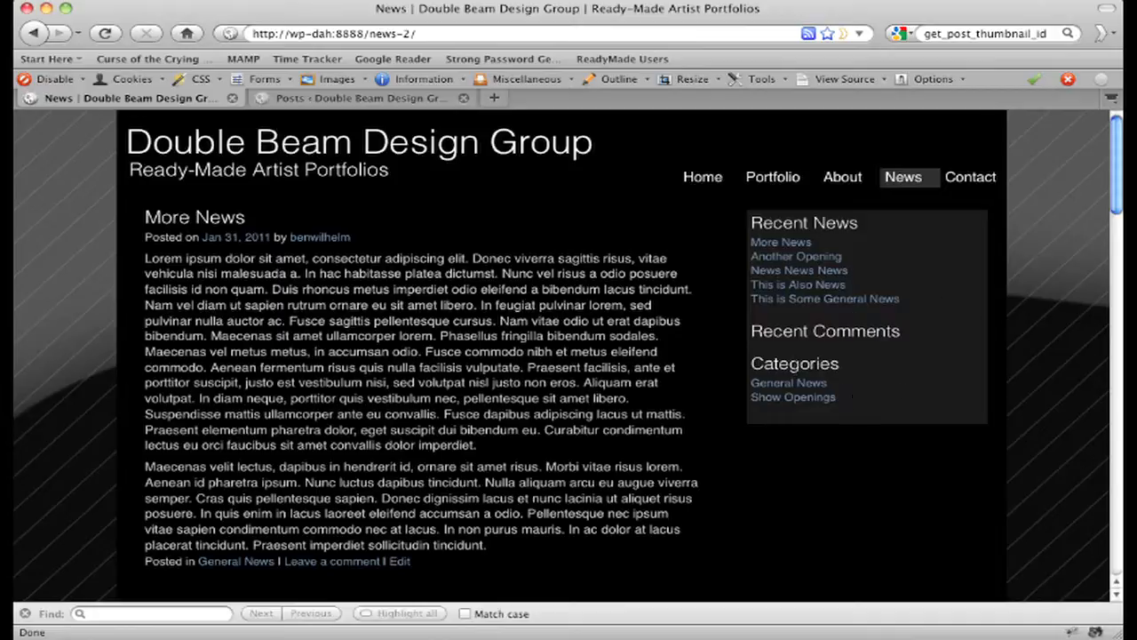
# Open the General News category archive from the site's News page and examine its posts.
pyautogui.scroll(-1, 803, 394)
pyautogui.scroll(-1, 803, 393)
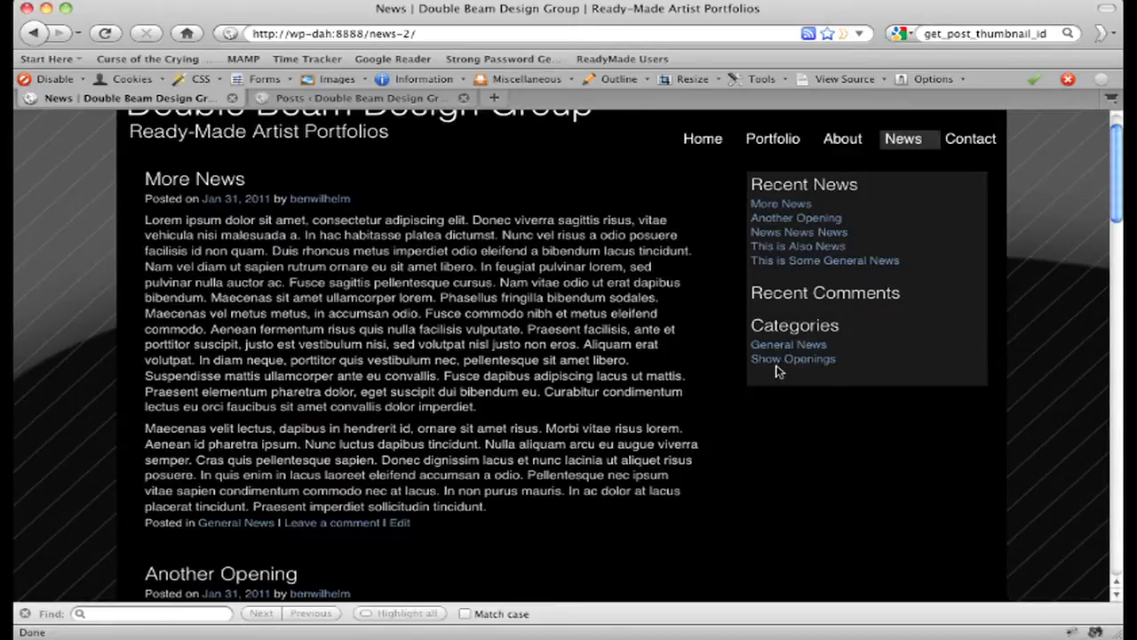
pyautogui.click(789, 344)
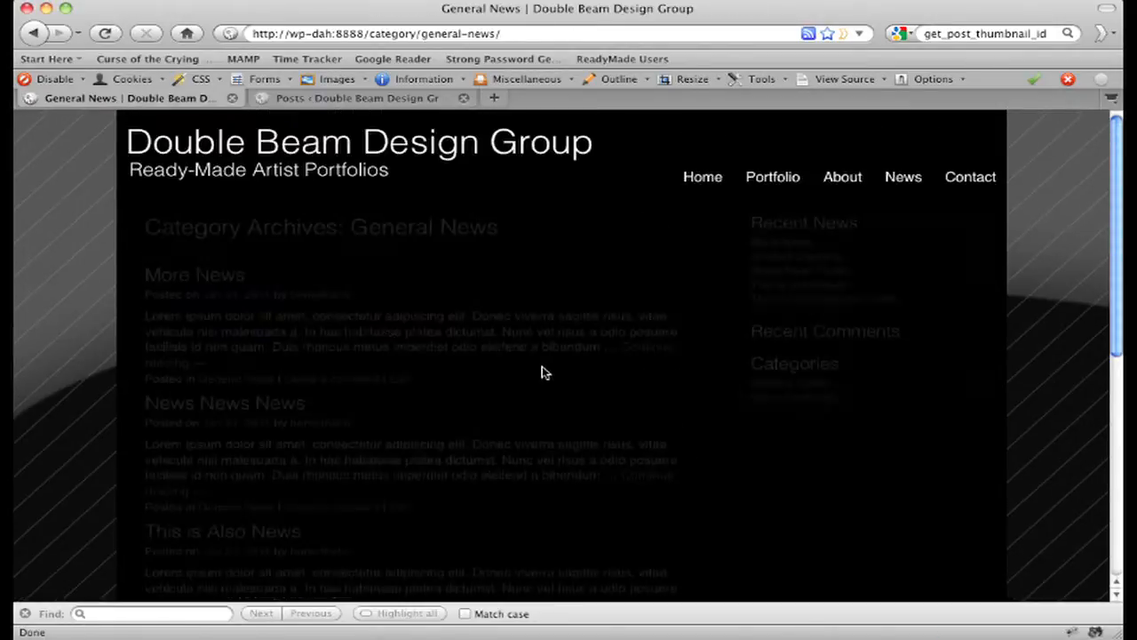
pyautogui.scroll(-5, 569, 355)
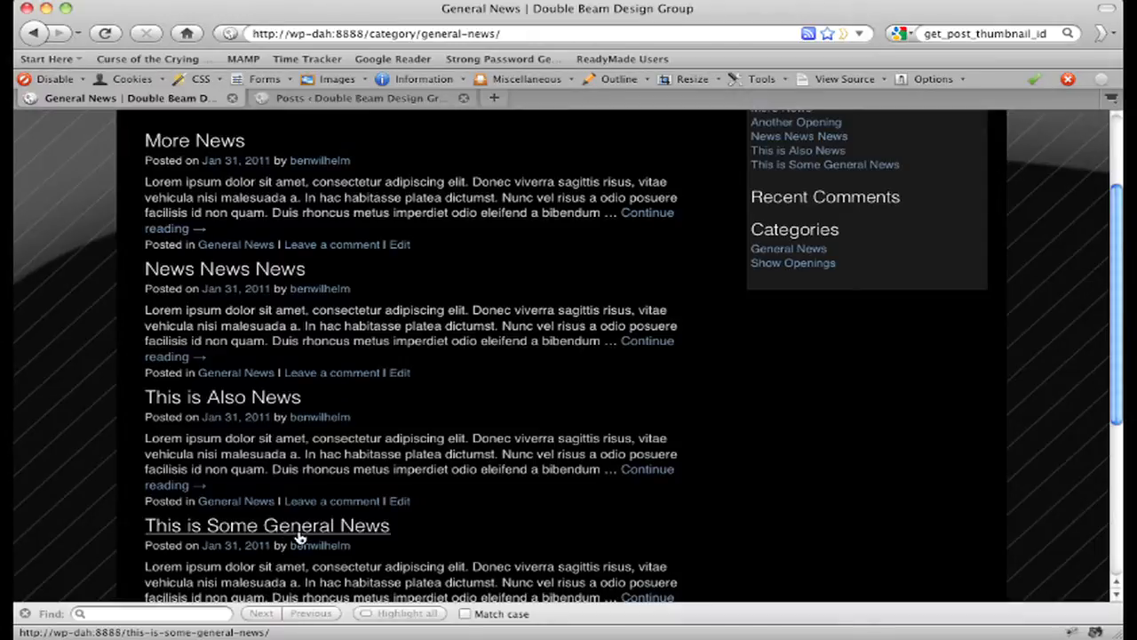
pyautogui.scroll(-3, 299, 535)
pyautogui.scroll(5, 450, 363)
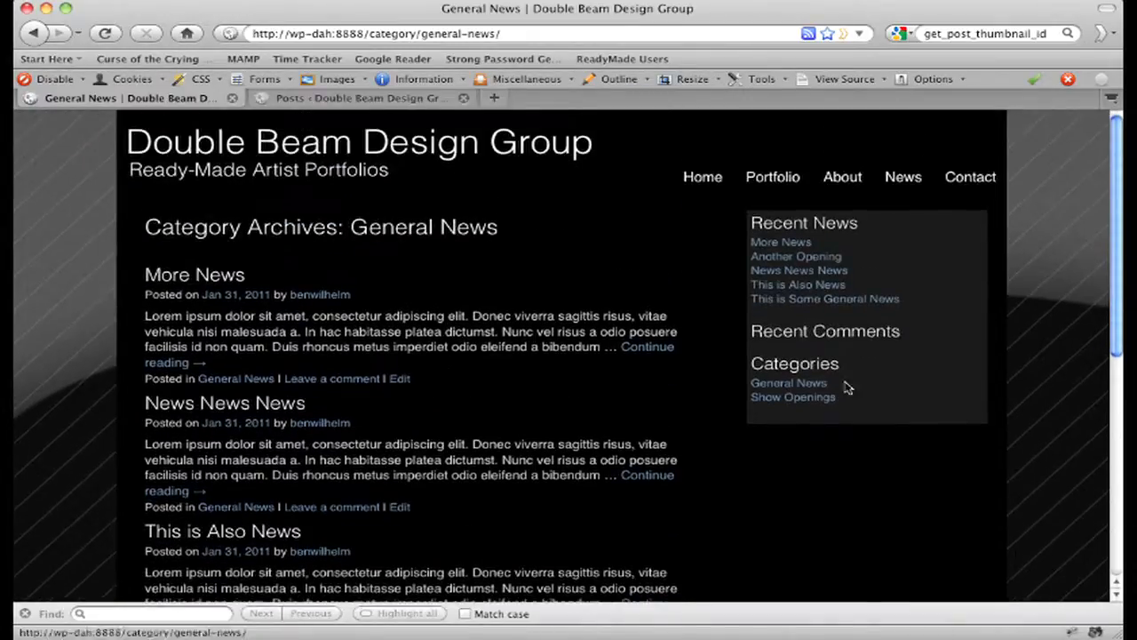
# Open the Show Openings category archive on the site and examine its posts.
pyautogui.click(775, 400)
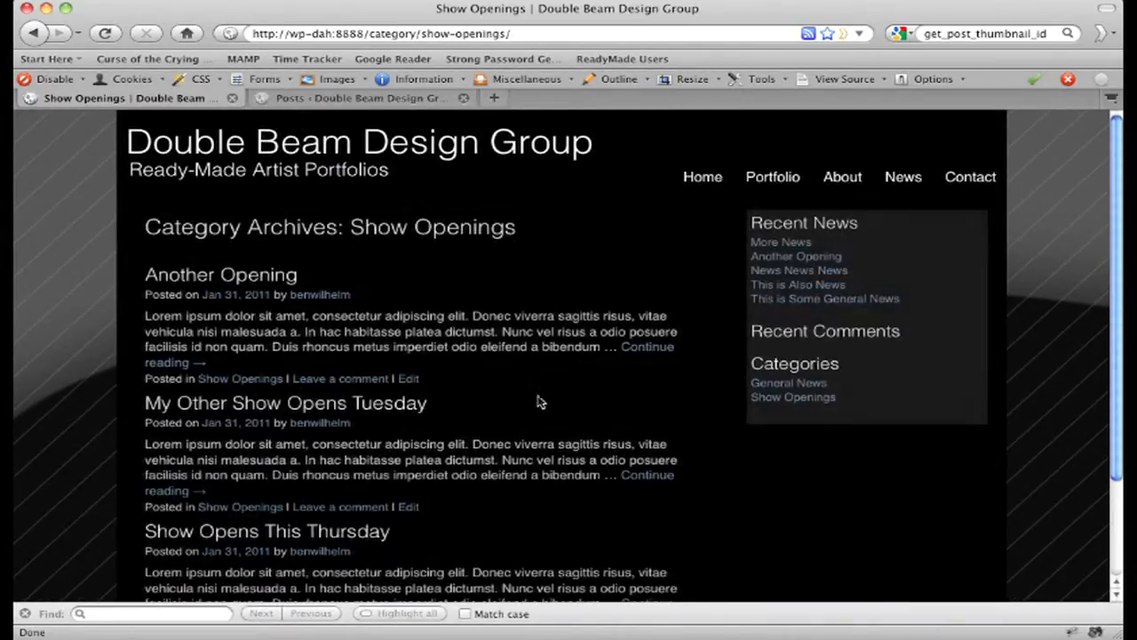
pyautogui.scroll(-4, 300, 405)
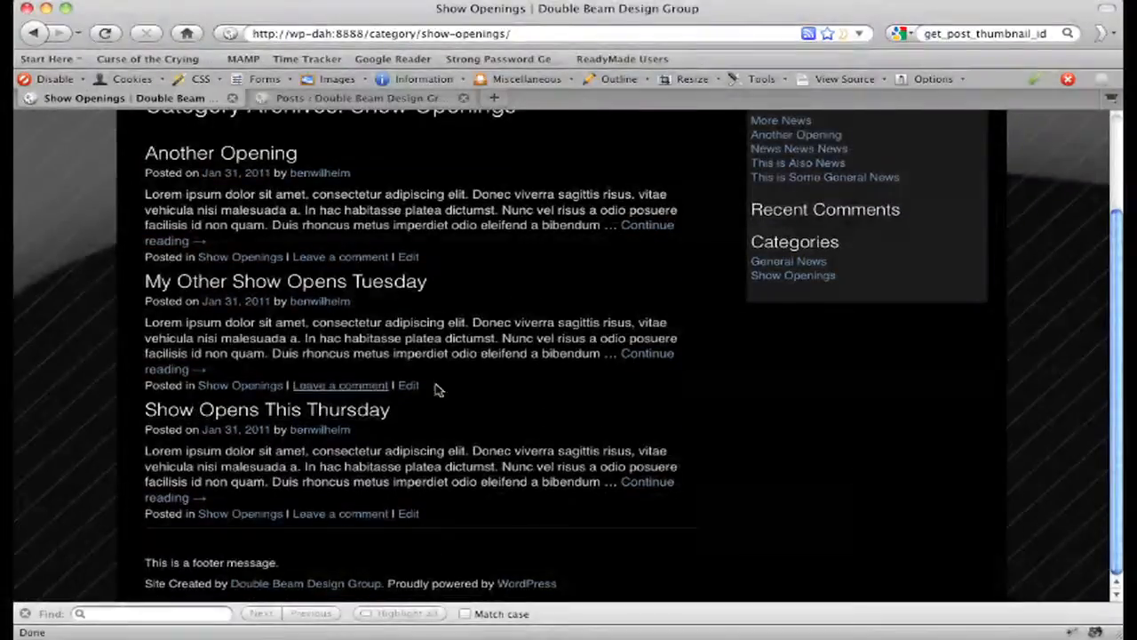
pyautogui.scroll(4, 435, 388)
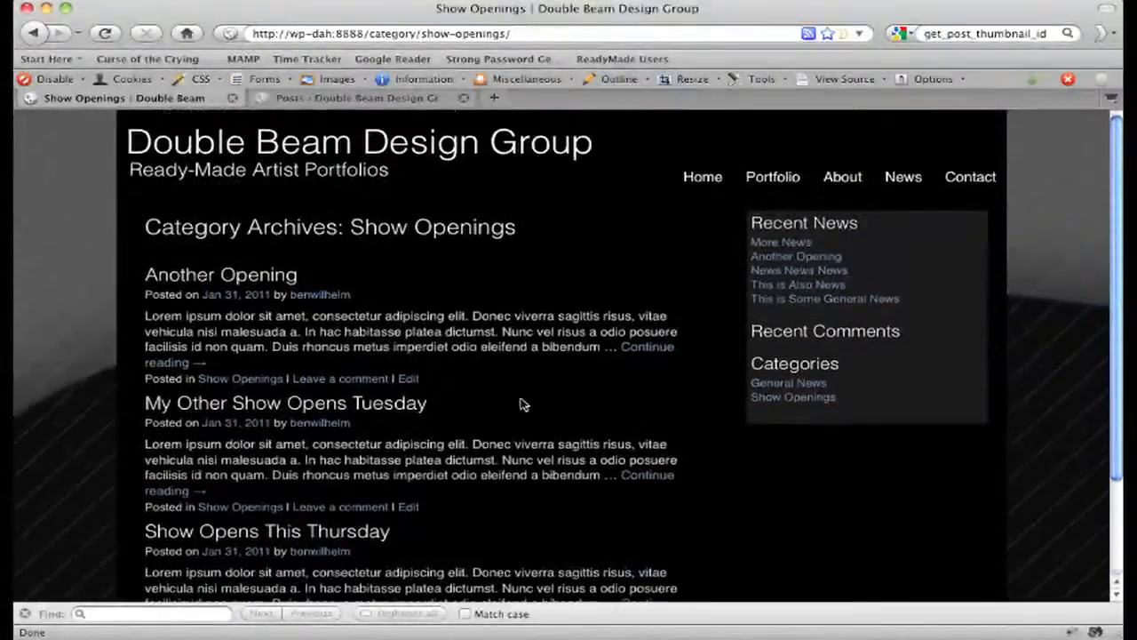
# Return to the site's News page and examine its posts down to the link for older posts.
pyautogui.click(901, 177)
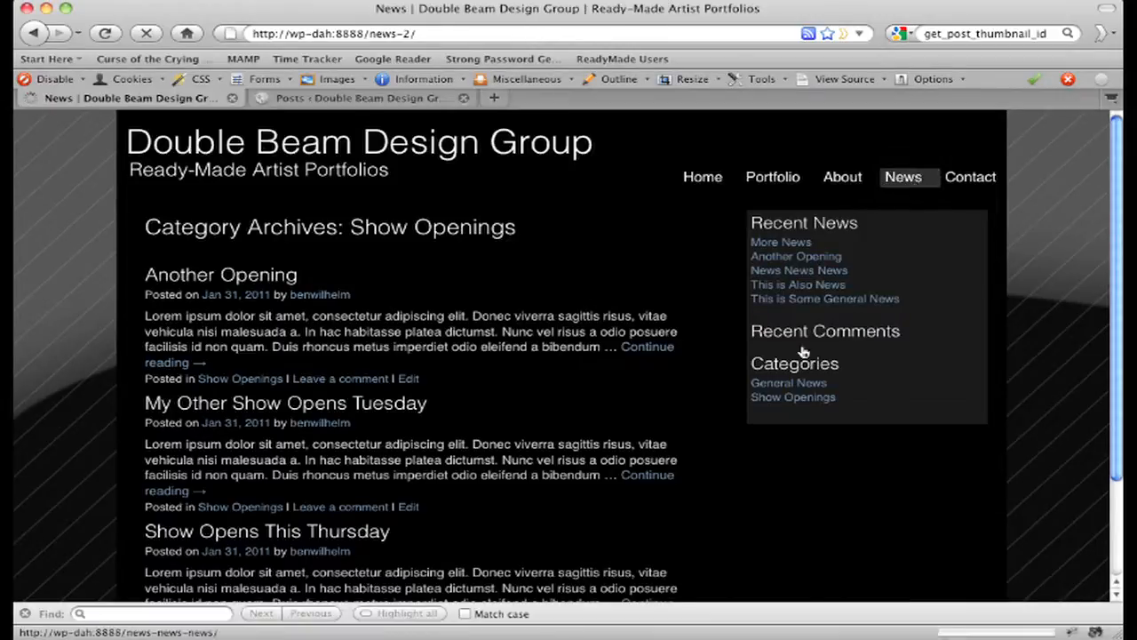
pyautogui.scroll(-15, 433, 337)
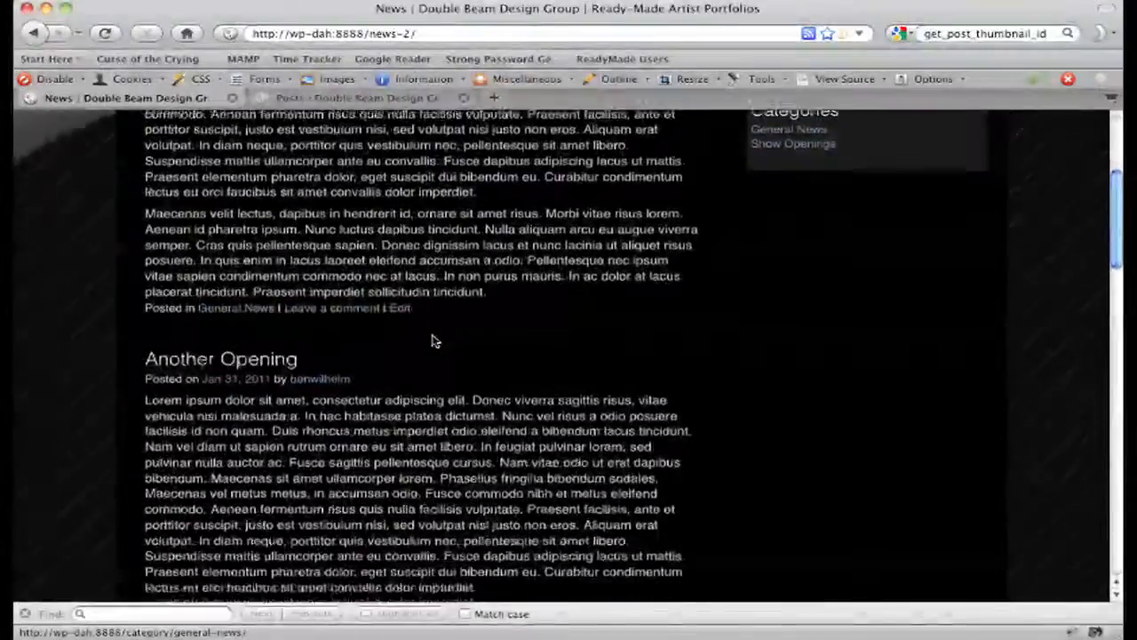
pyautogui.scroll(-12, 434, 337)
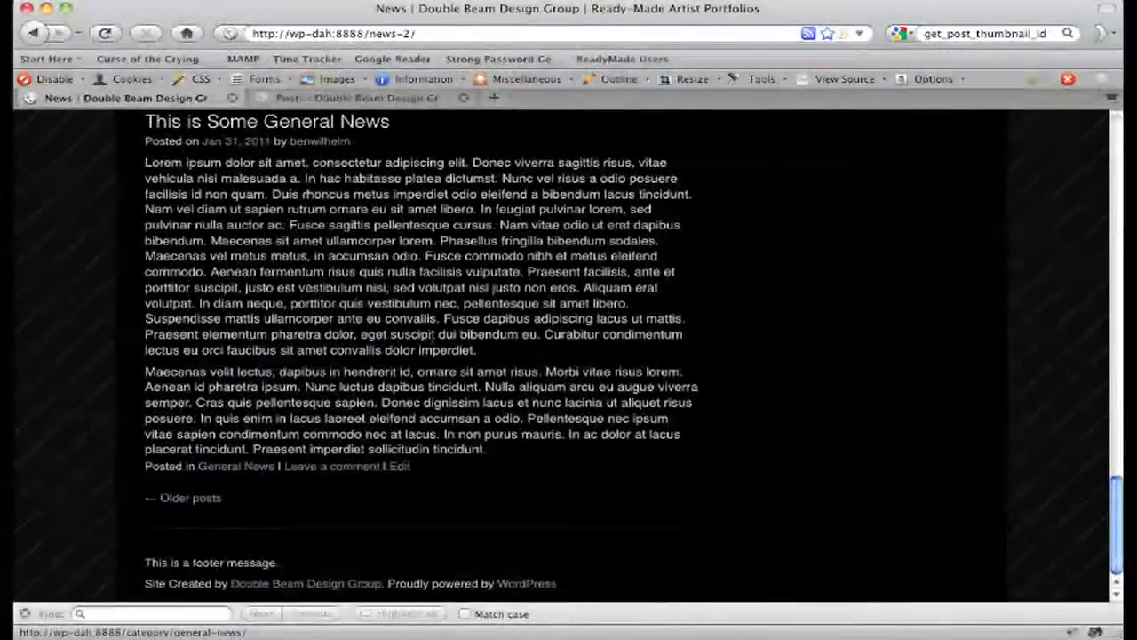
pyautogui.scroll(10, 434, 336)
pyautogui.scroll(8, 433, 336)
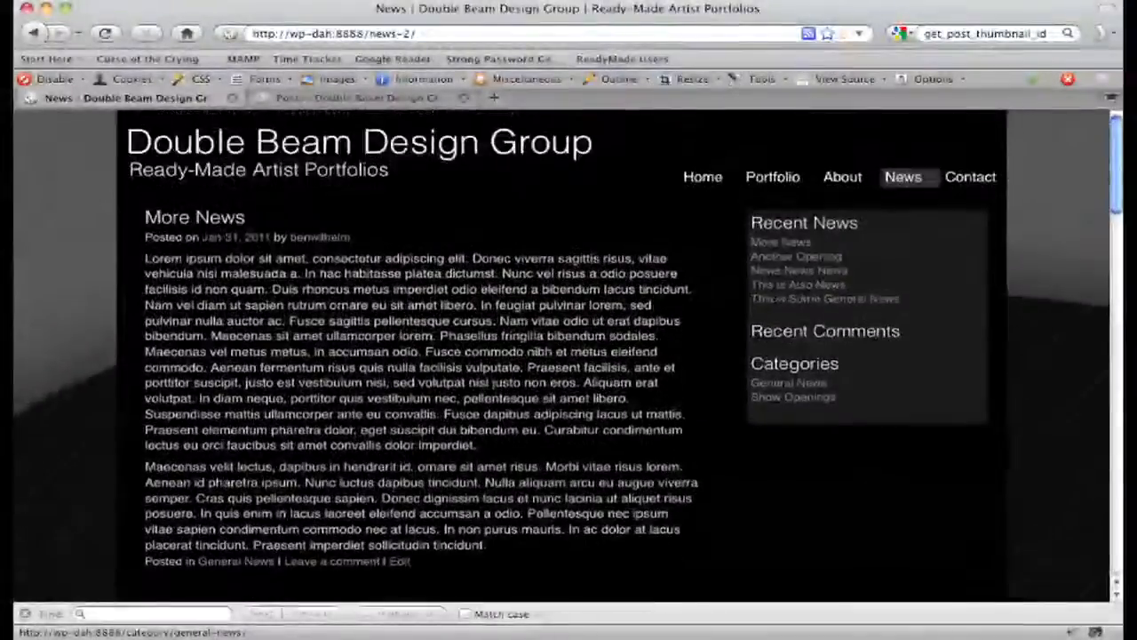
pyautogui.scroll(-10, 434, 336)
pyautogui.scroll(-8, 433, 340)
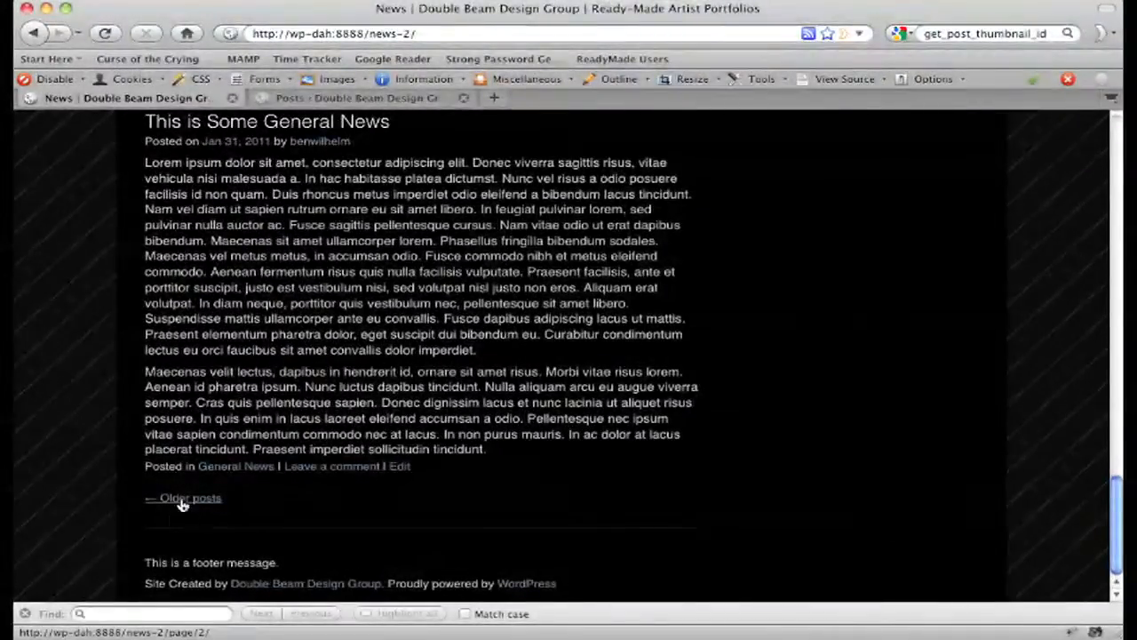
# Open the older posts of the News page and examine them through to the footer.
pyautogui.click(185, 500)
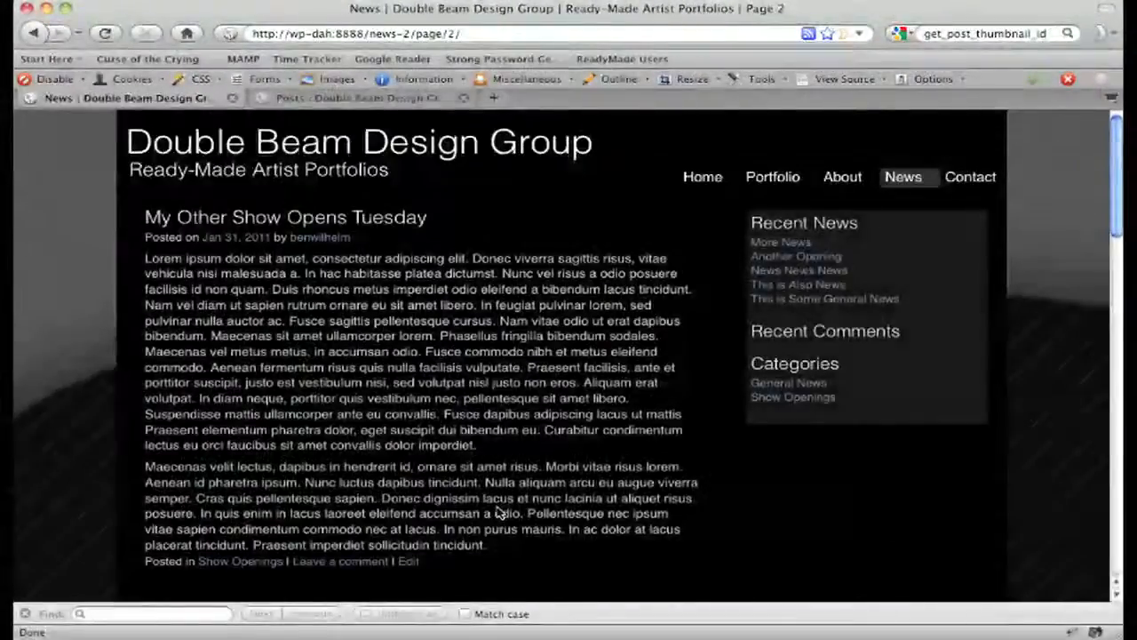
pyautogui.scroll(-15, 377, 364)
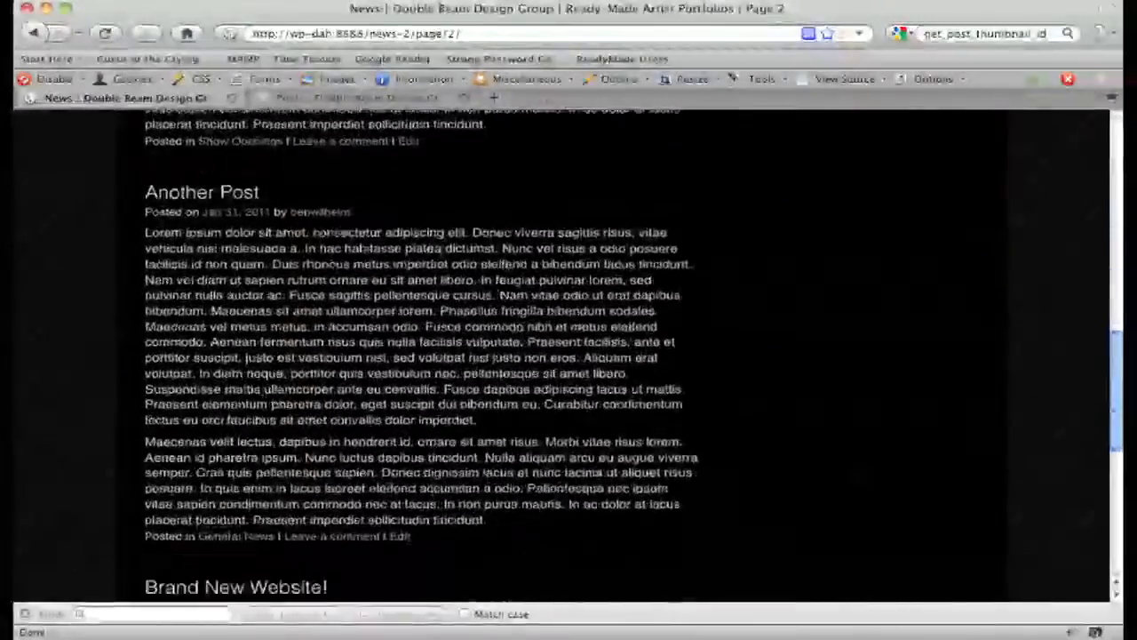
pyautogui.scroll(-5, 378, 363)
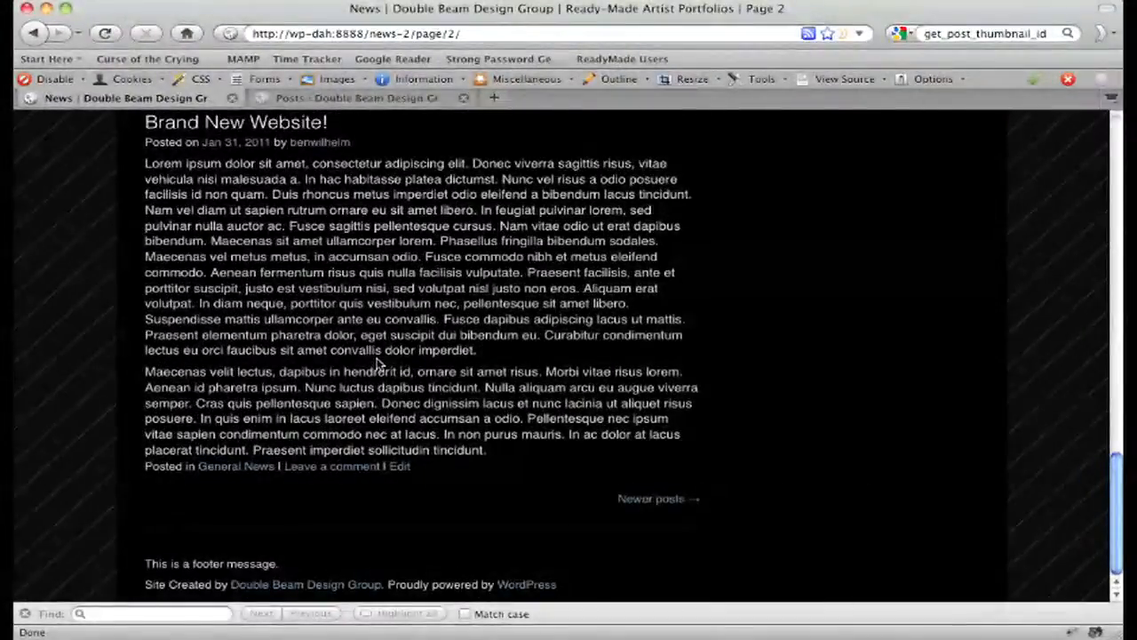
pyautogui.scroll(20, 622, 506)
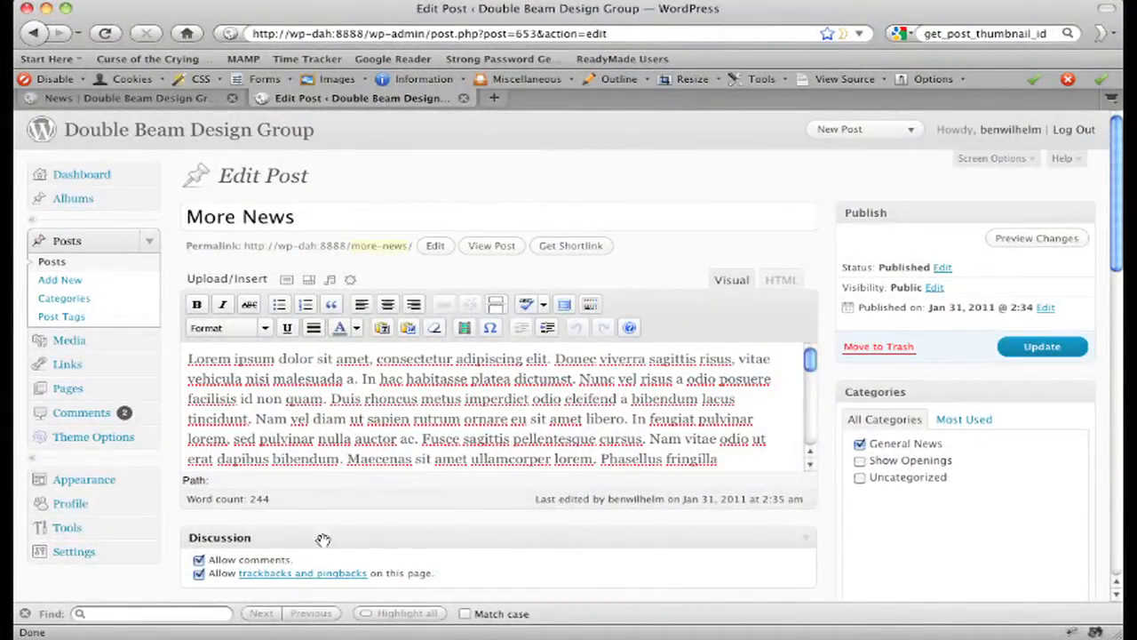
# Check the comment setting of the More News post, and open the site's comment list for moderation.
pyautogui.click(199, 563)
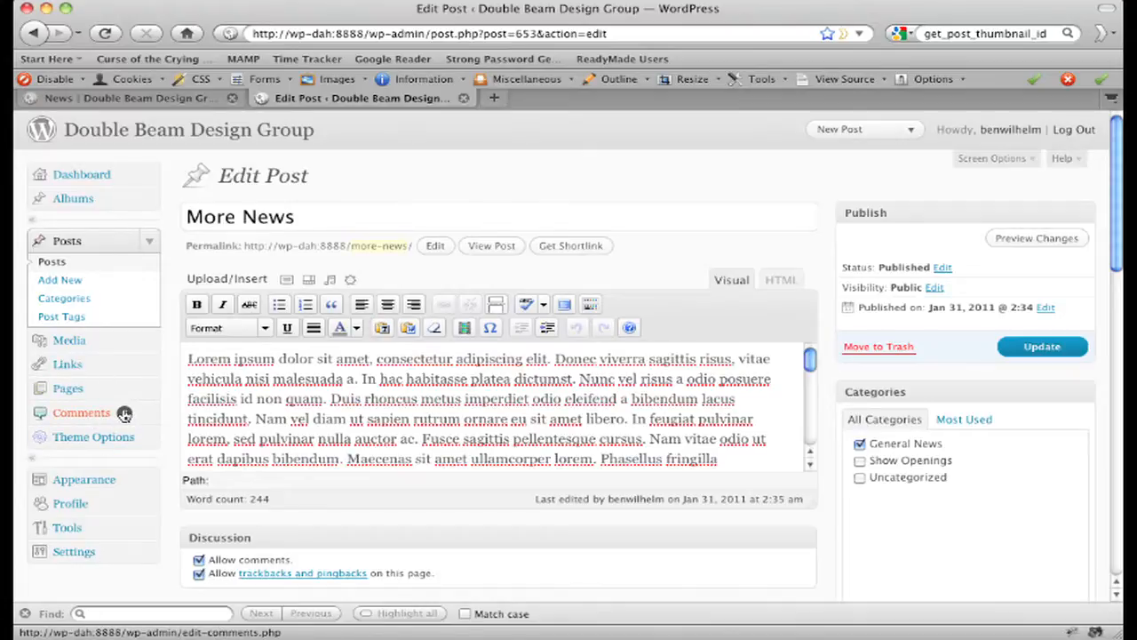
pyautogui.click(81, 414)
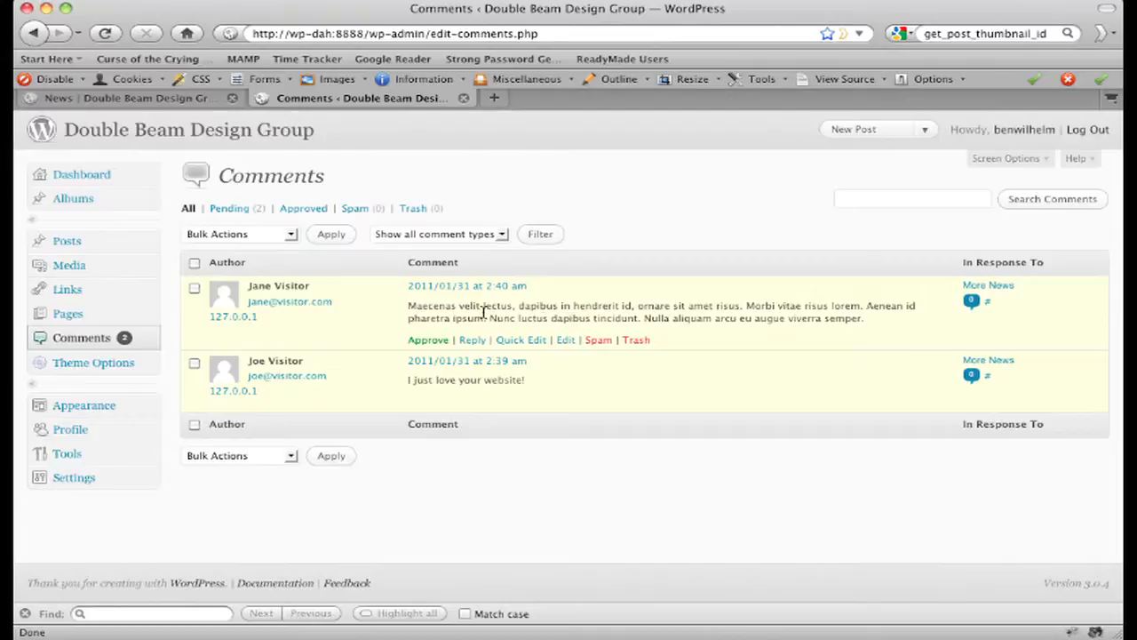
# Approve both pending visitor comments on the More News post.
pyautogui.click(428, 340)
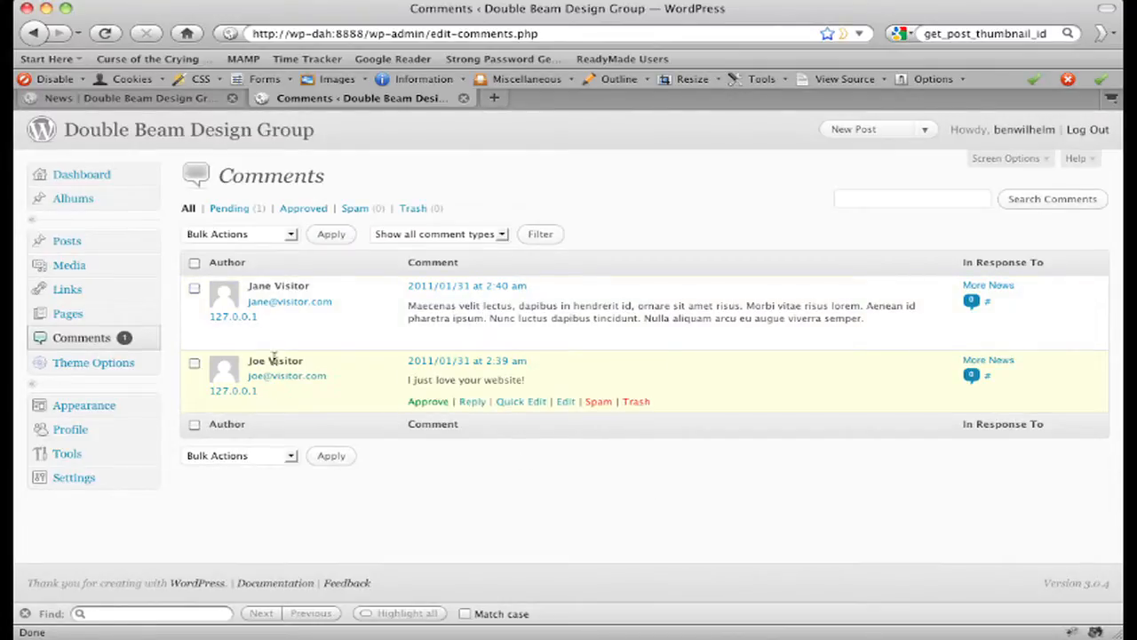
pyautogui.click(429, 401)
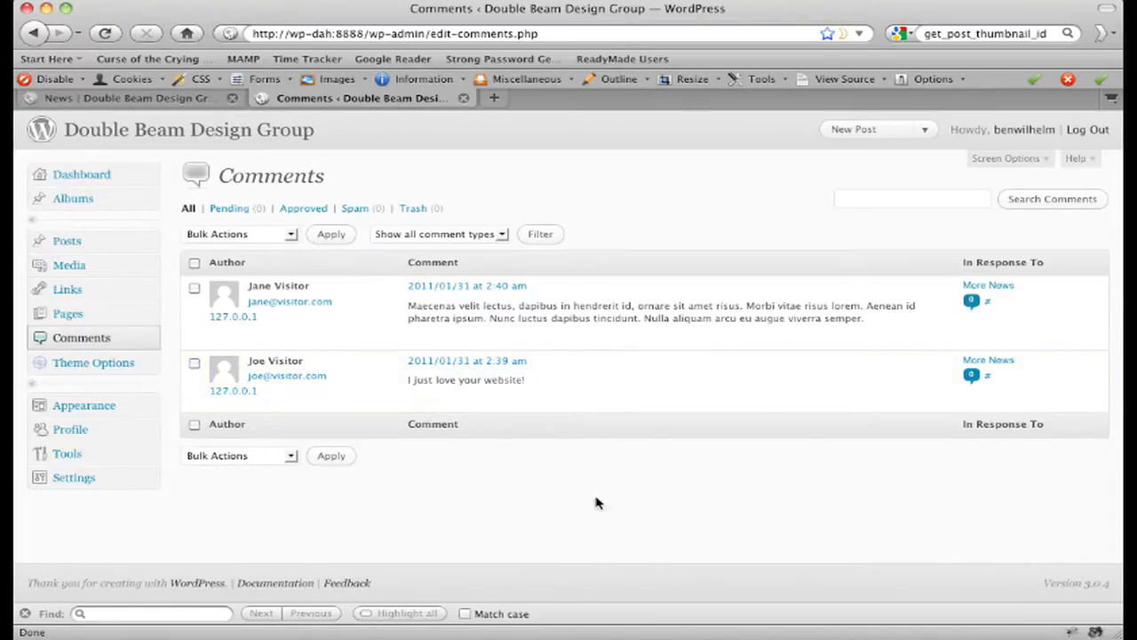
# Reload the site's News page, open the comments of the More News post and examine the visitor responses beneath it.
pyautogui.click(160, 99)
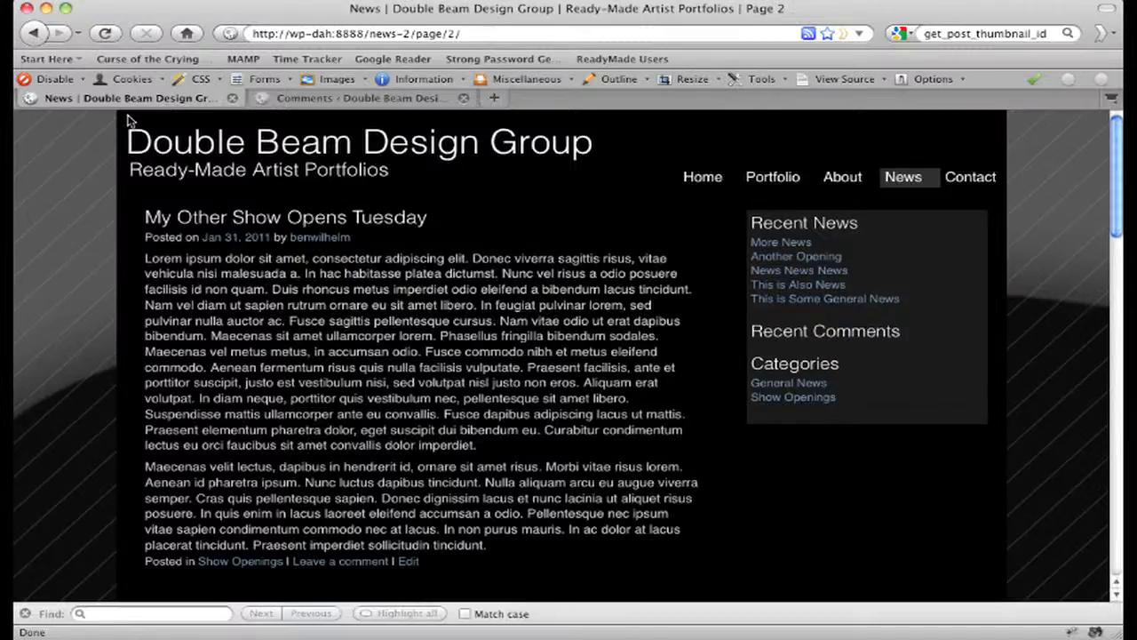
pyautogui.click(901, 182)
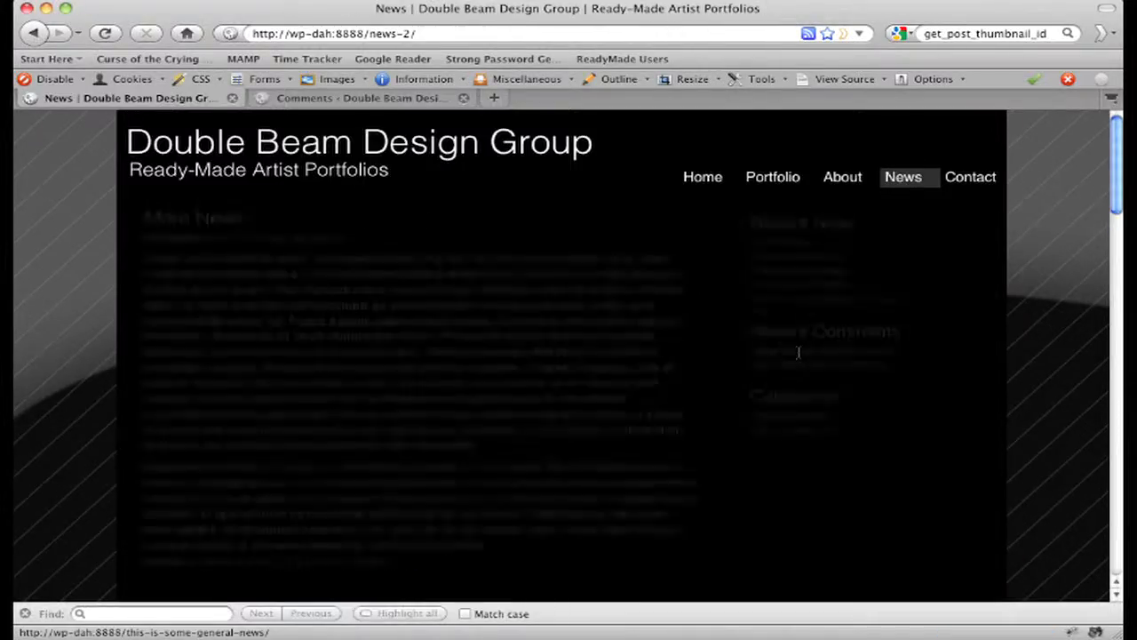
pyautogui.scroll(-3, 480, 326)
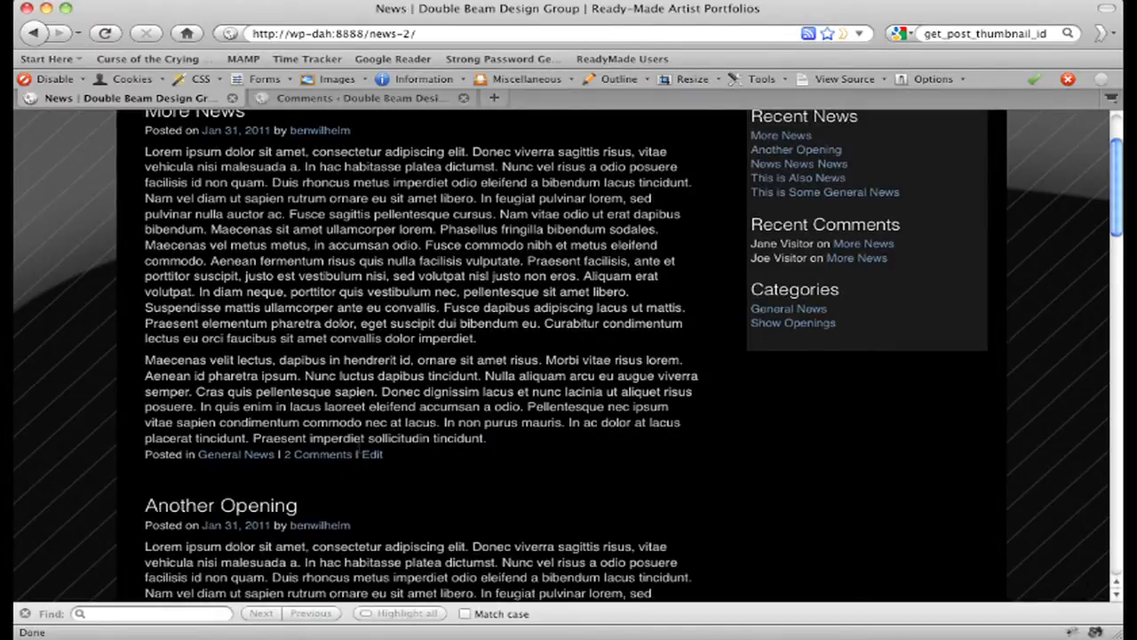
pyautogui.click(320, 456)
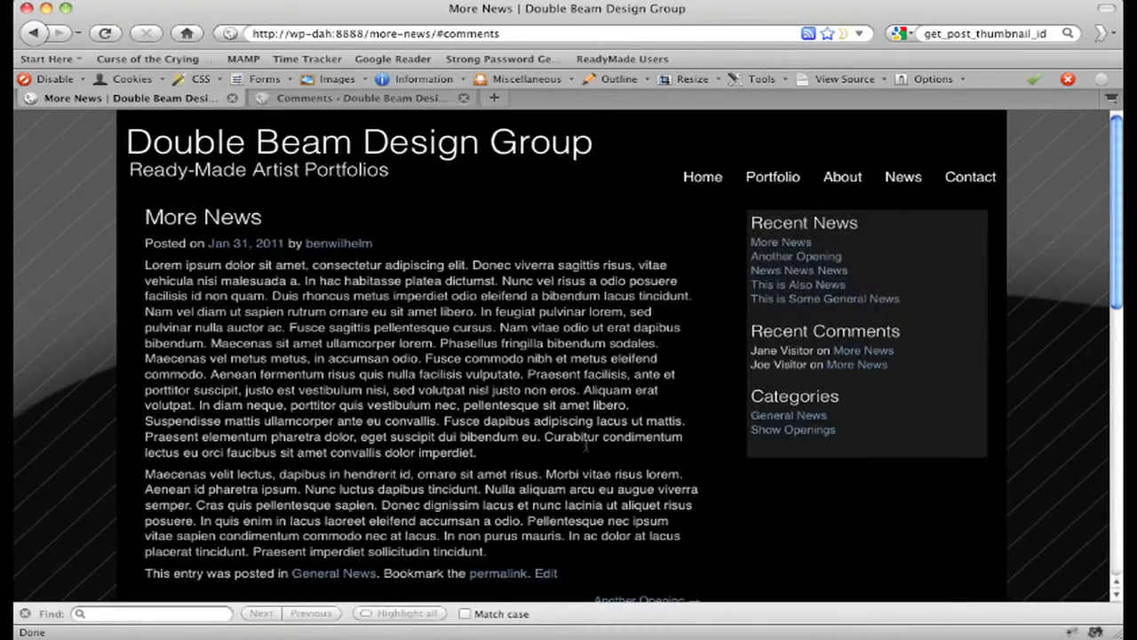
pyautogui.scroll(-10, 332, 329)
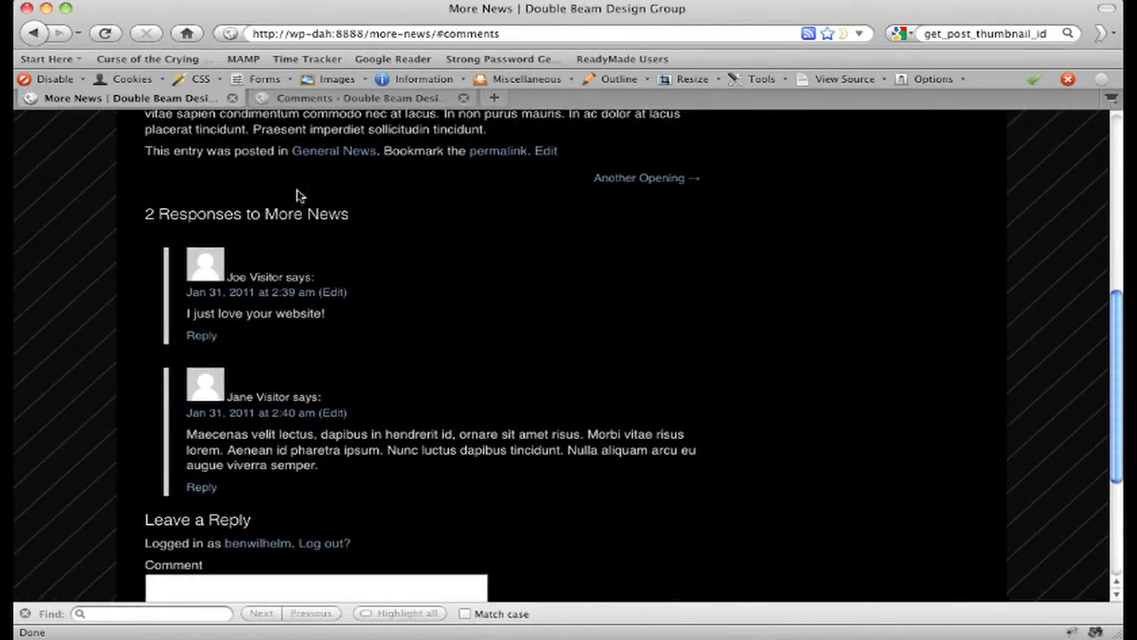
pyautogui.scroll(10, 298, 218)
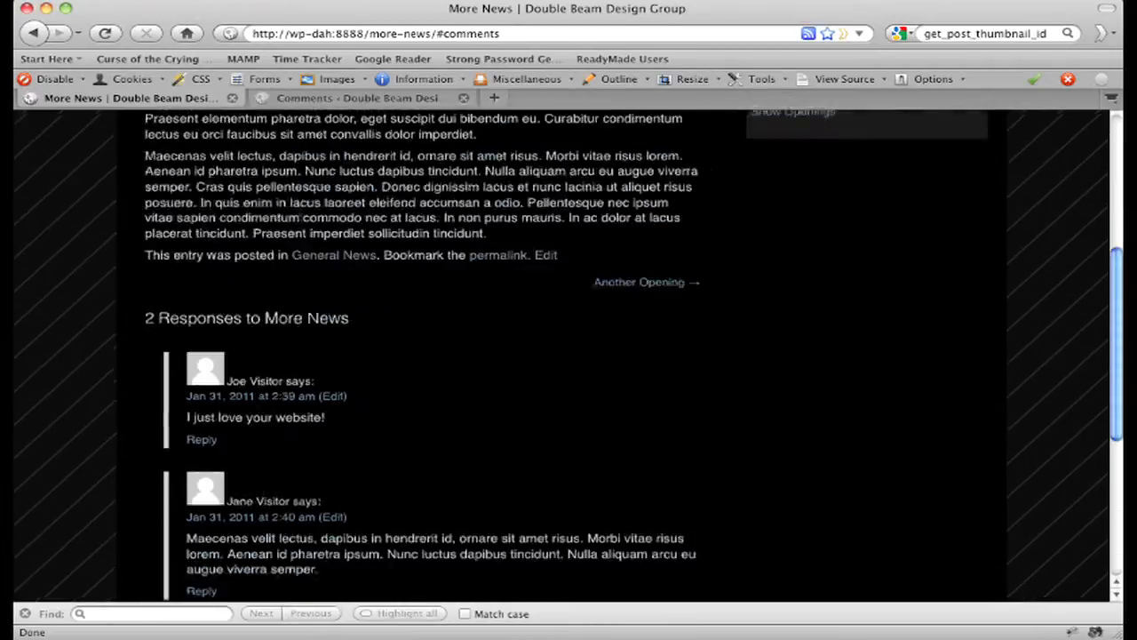
pyautogui.scroll(-4, 353, 224)
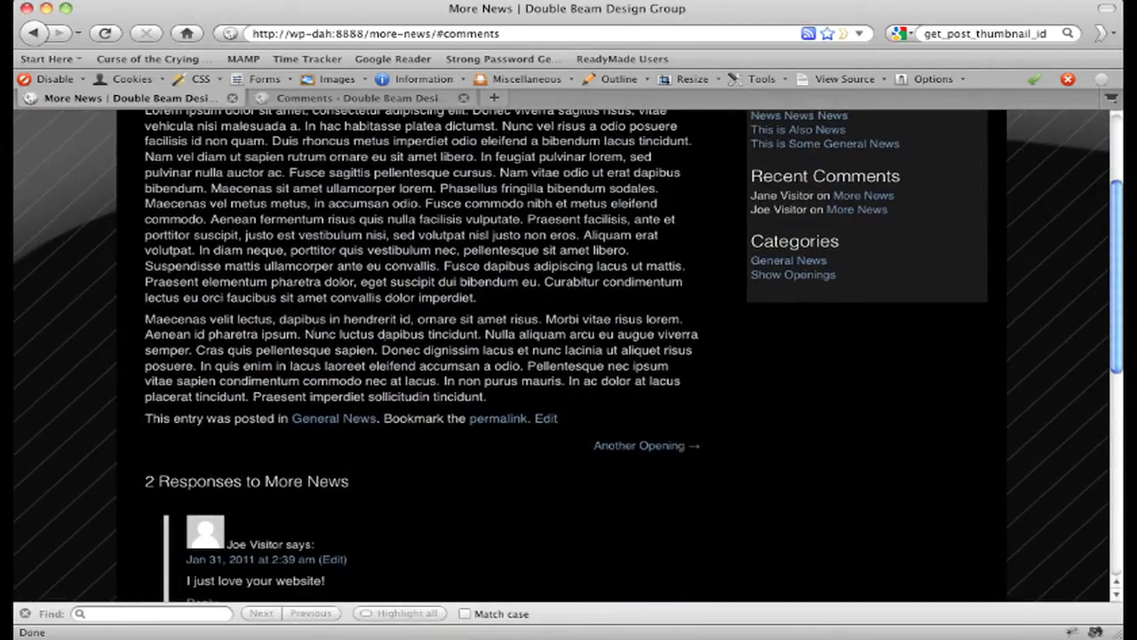
pyautogui.scroll(-7, 445, 378)
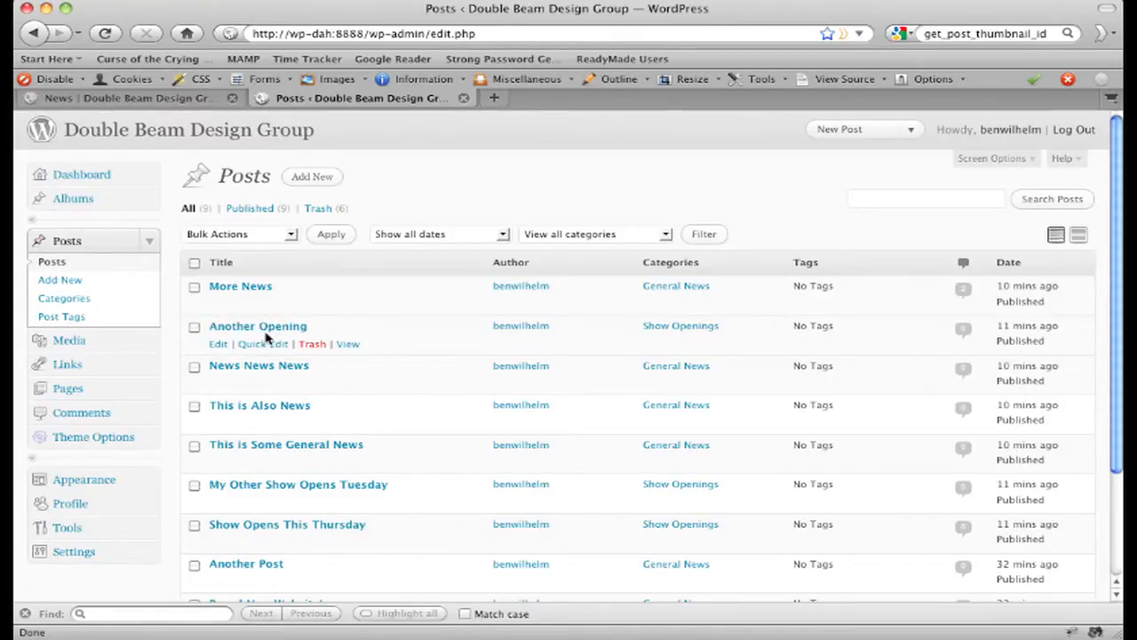
# Disallow comments on the Another Opening post with Quick Edit and update the post.
pyautogui.click(257, 348)
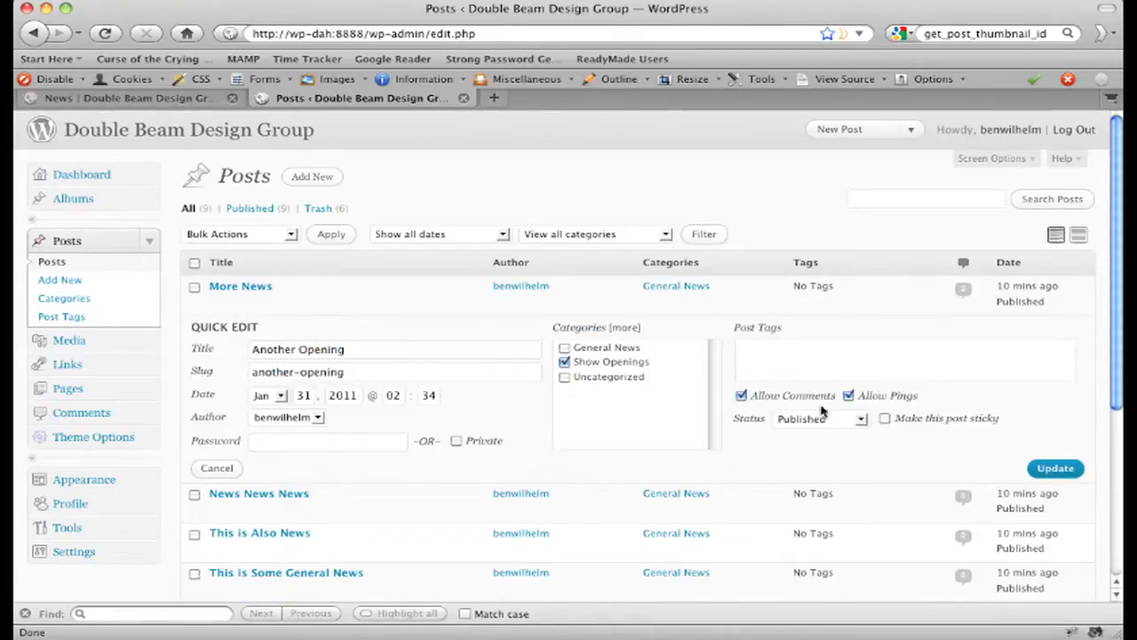
pyautogui.click(743, 396)
pyautogui.click(1054, 468)
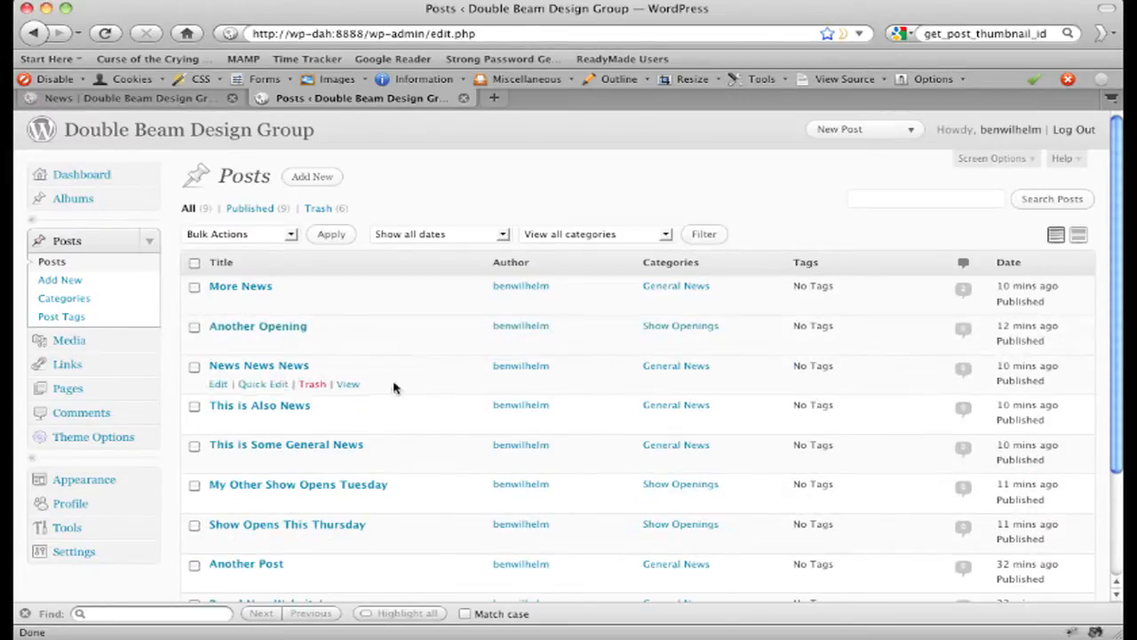
# Reload the site's News page, open the Another Opening post and check the comment area below its text.
pyautogui.click(133, 98)
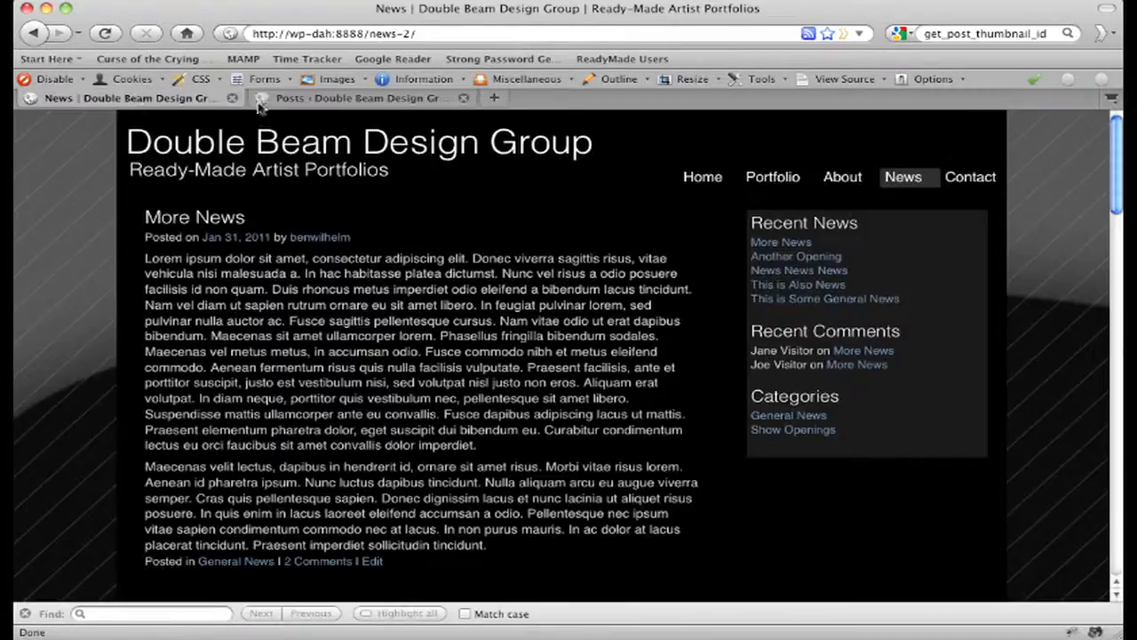
pyautogui.click(908, 184)
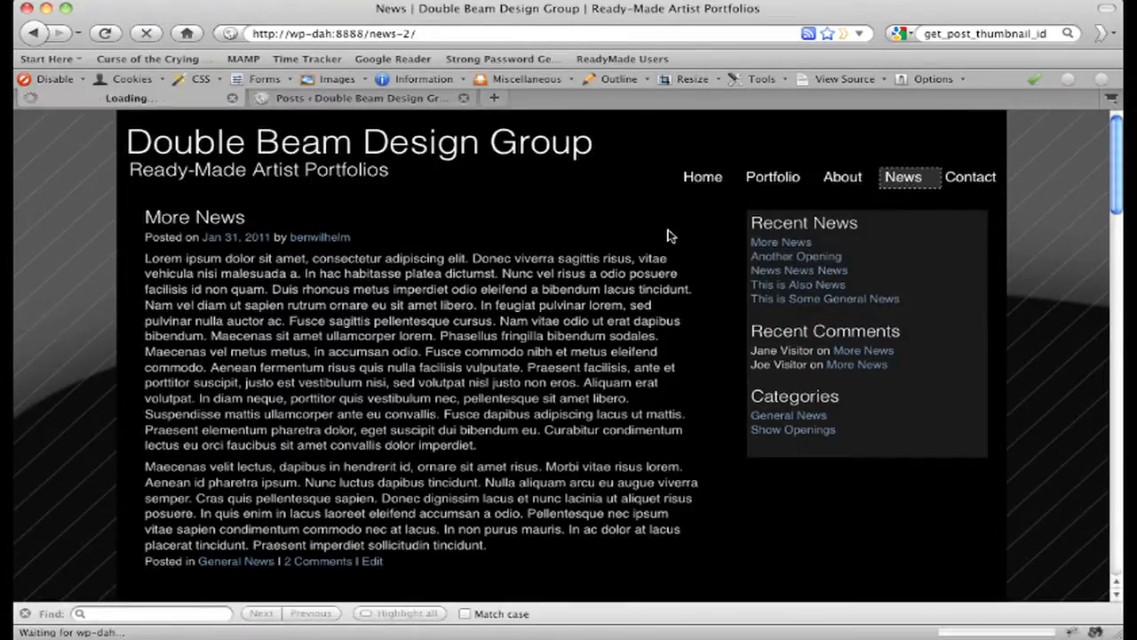
pyautogui.scroll(-10, 537, 253)
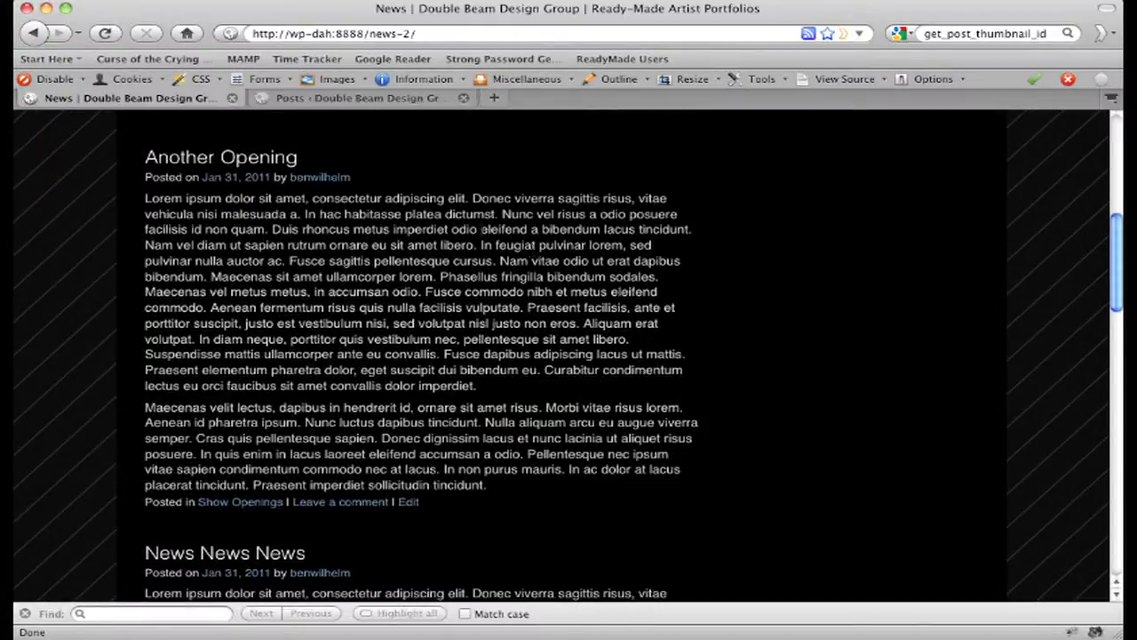
pyautogui.click(204, 158)
pyautogui.scroll(-1, 234, 342)
pyautogui.scroll(-2, 240, 374)
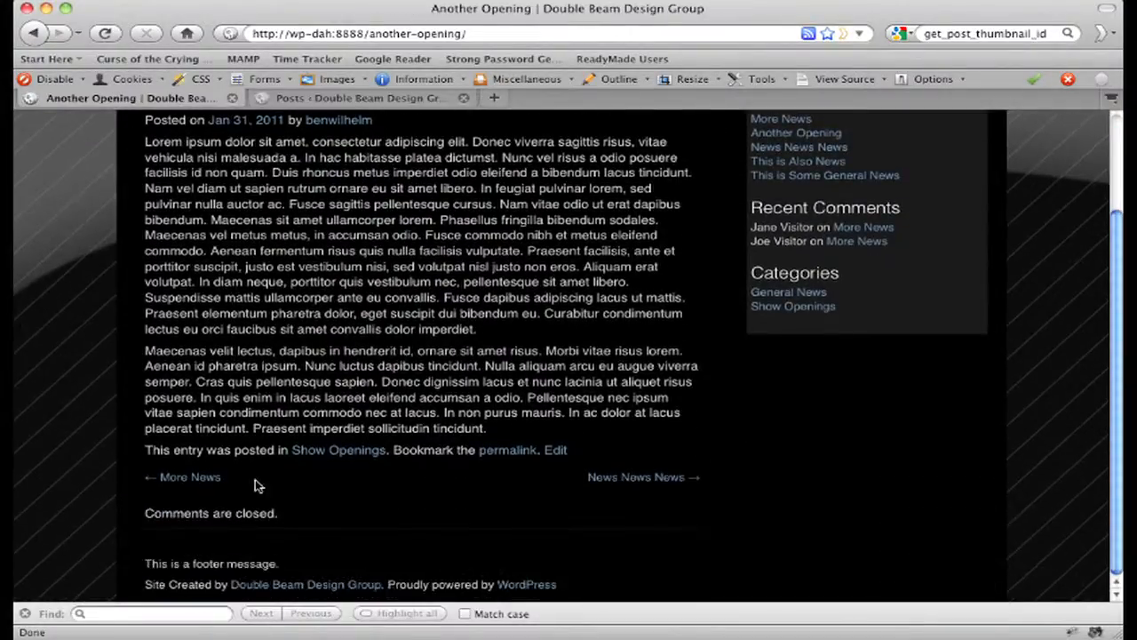
pyautogui.moveTo(145, 513); pyautogui.dragTo(277, 514)
pyautogui.click(284, 515)
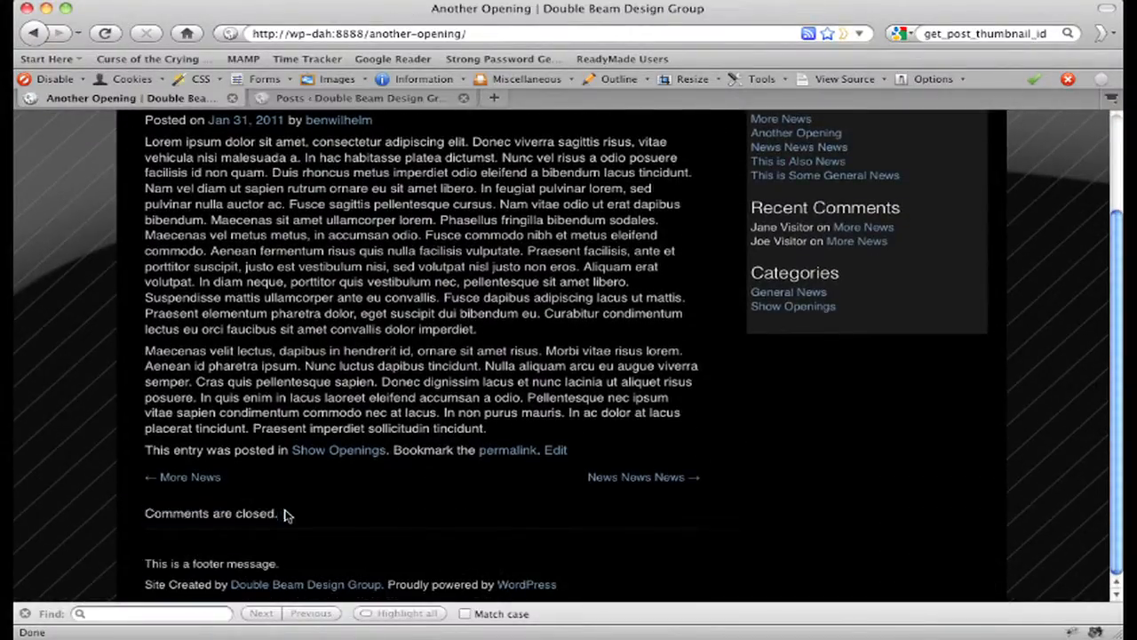